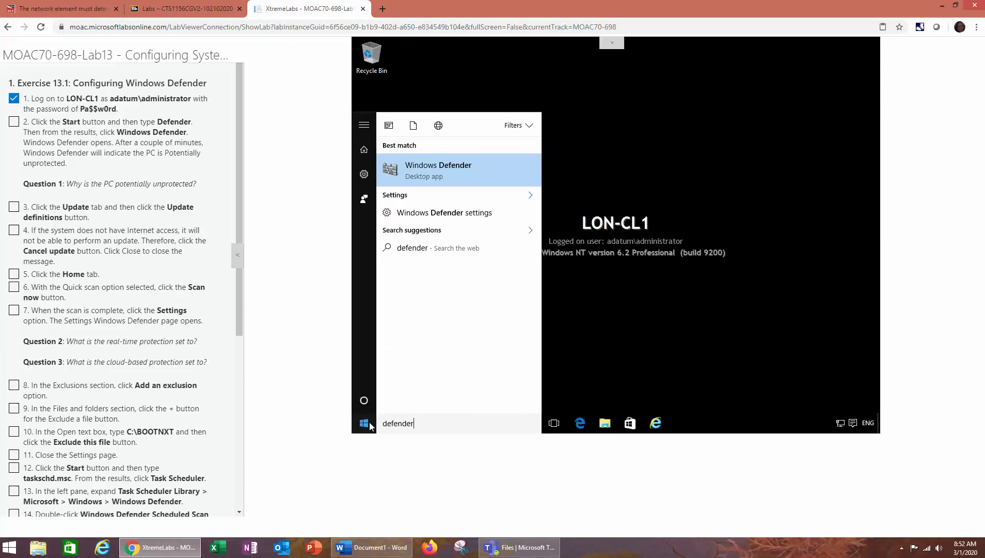
Open Windows Defender from the search results, tick lab step 2, and select the Question 1 text
left_click(438, 166)
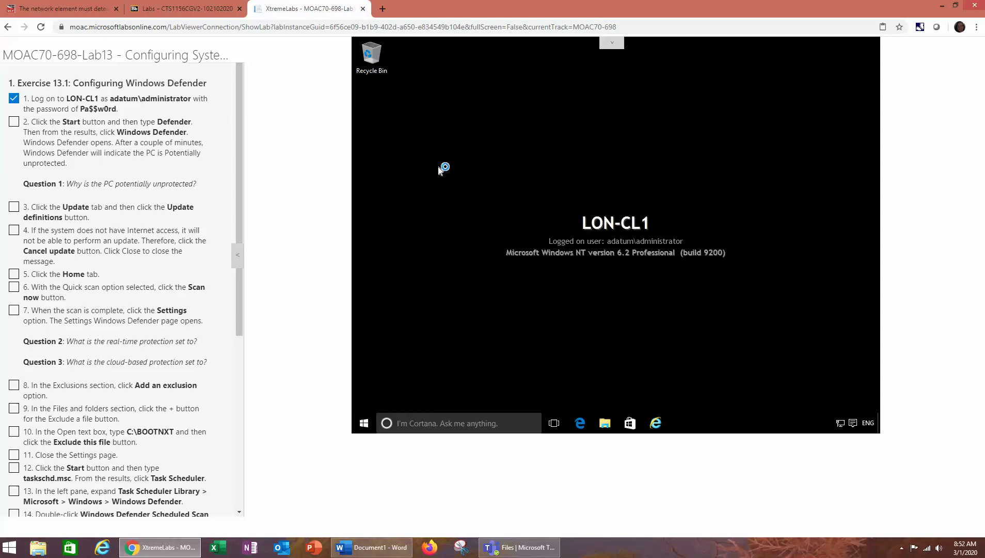
left_click(14, 122)
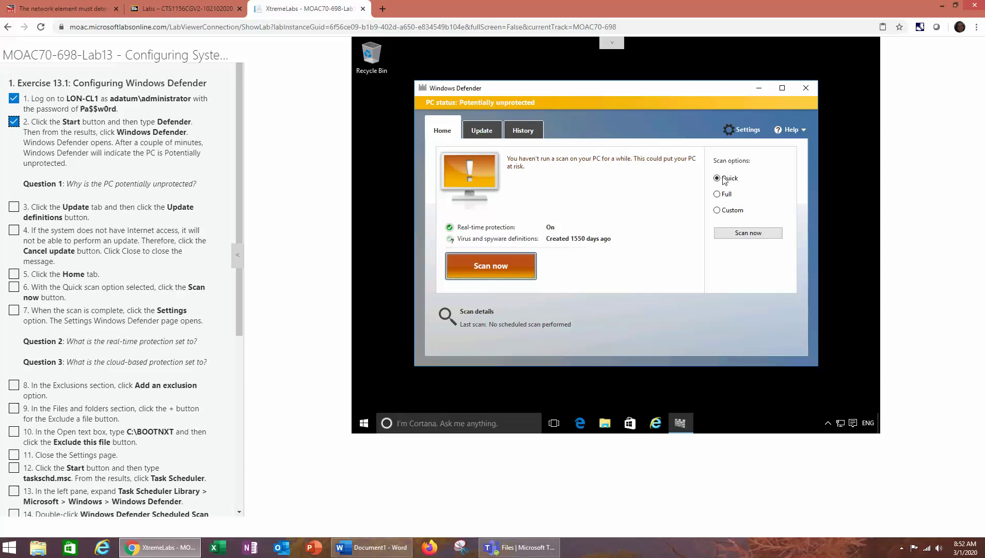
left_click_drag(18, 192, 205, 188)
key("ctrl+c")
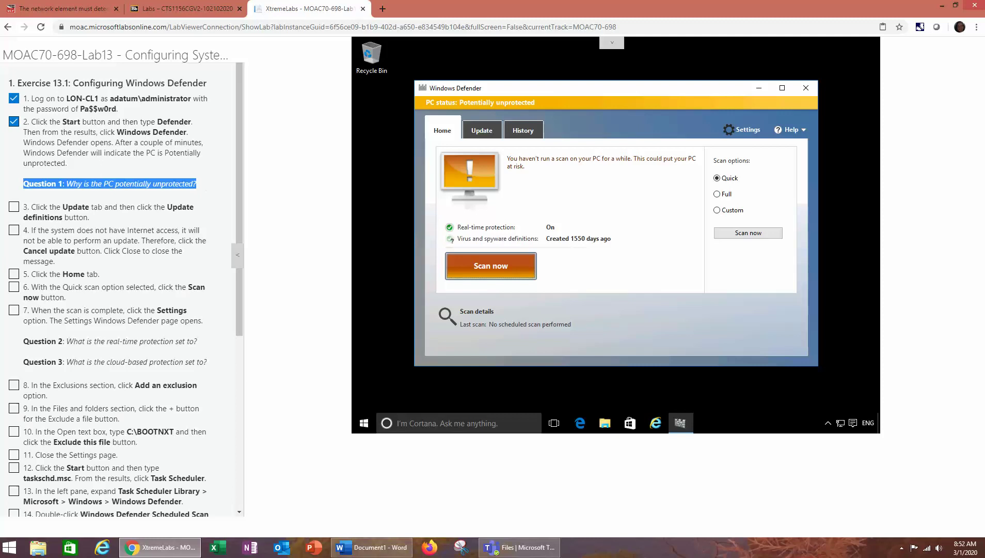
Paste Question 1 into the maximized Word notes with an 'Answer:' line beneath it
key("alt+Tab")
double_click(452, 5)
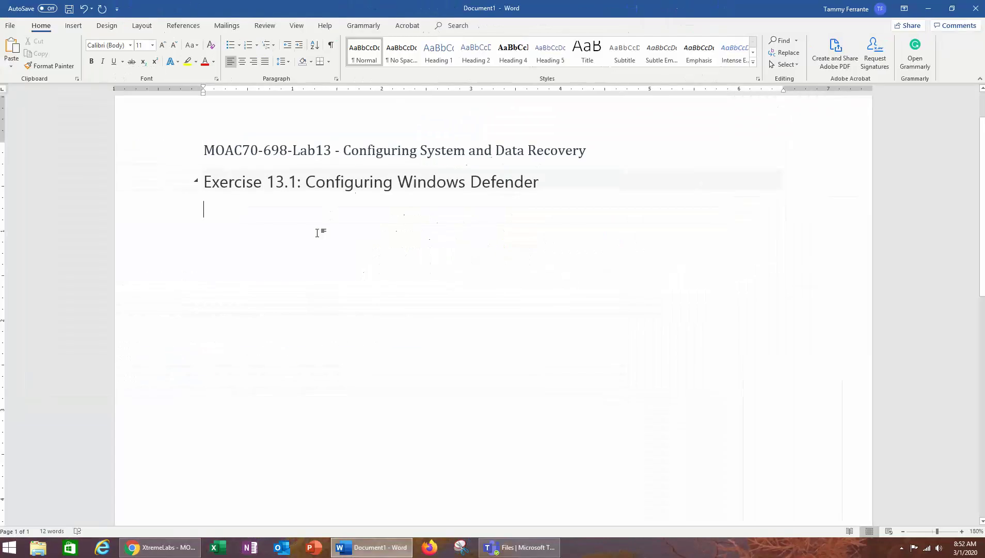
key("ctrl+v")
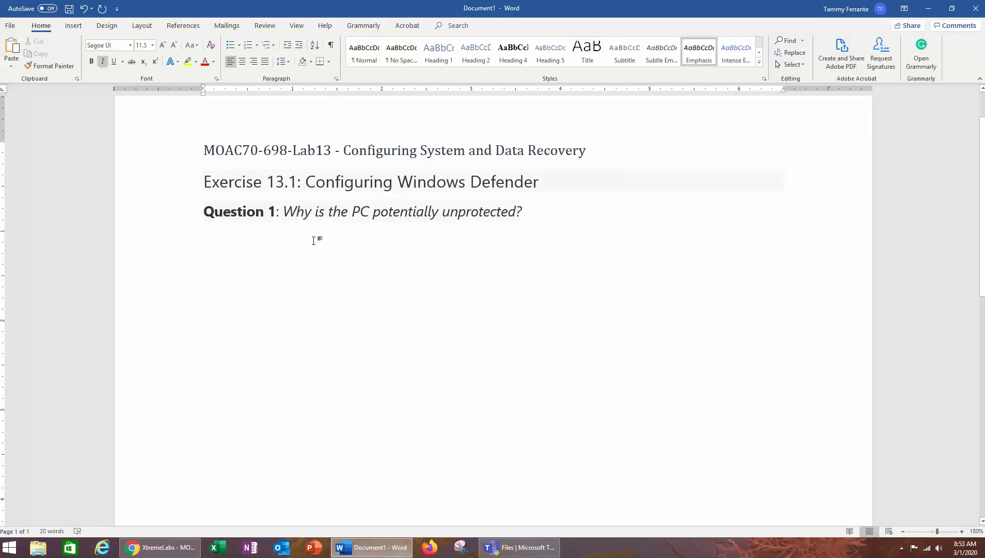
key("Return")
type("Answer:")
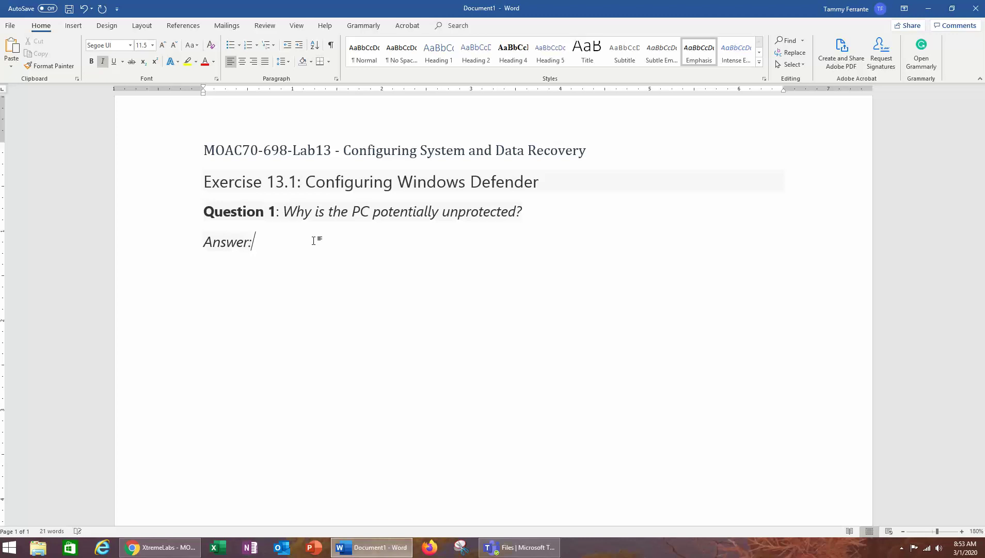
key("Return")
key("alt+Tab")
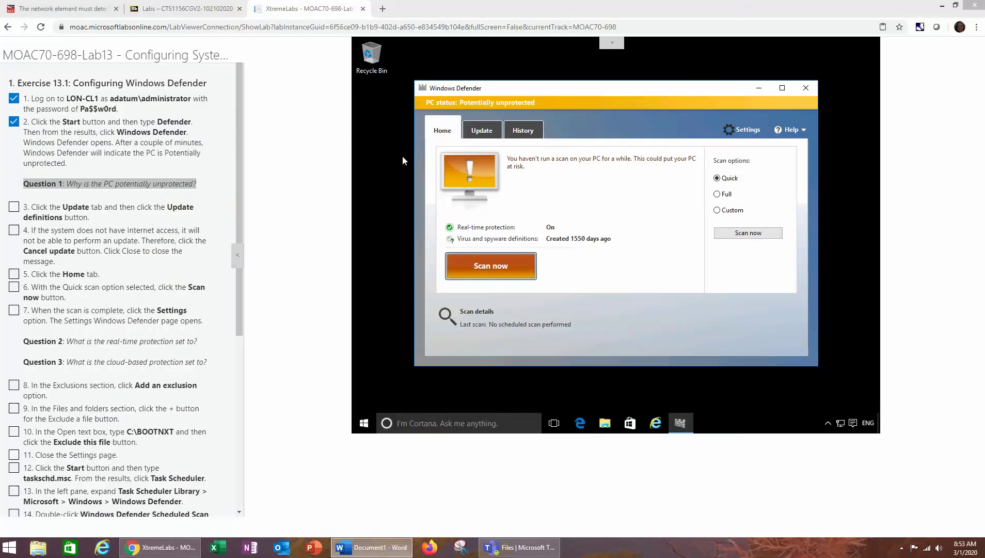
Start a Windows Defender virus definitions update and tick lab step 3
left_click(482, 130)
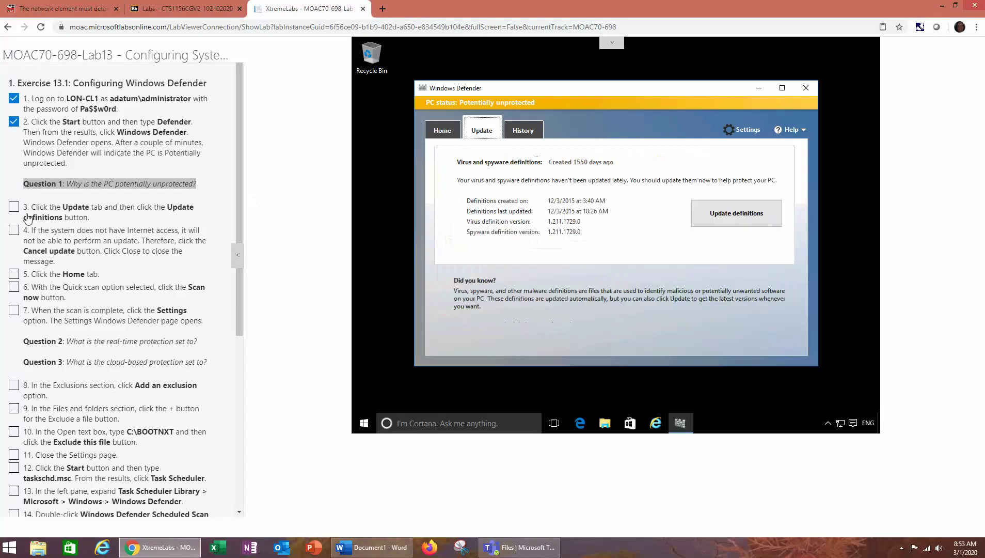
left_click(14, 206)
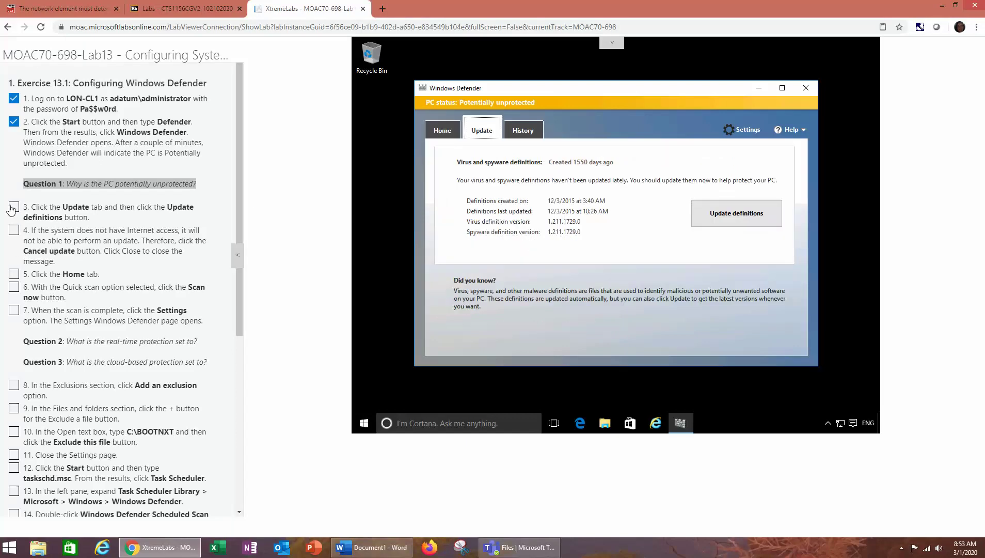
left_click(715, 213)
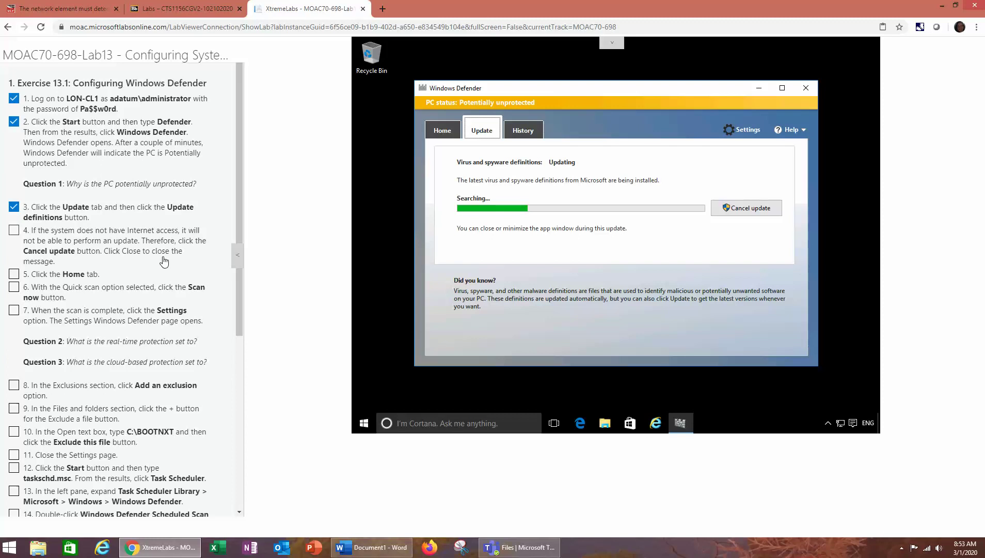
Check the update and scan results on Home, then open Windows Defender's settings
left_click(443, 131)
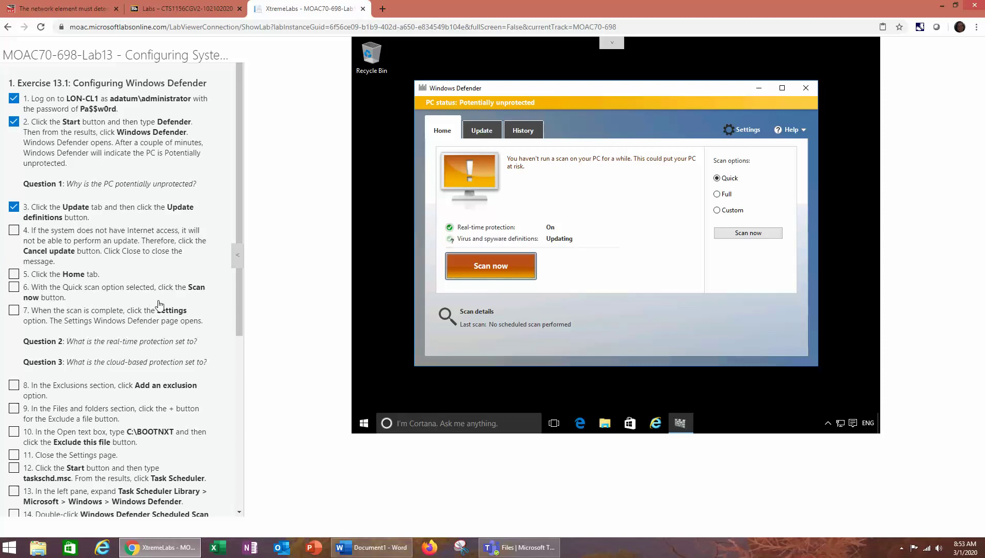
left_click(483, 131)
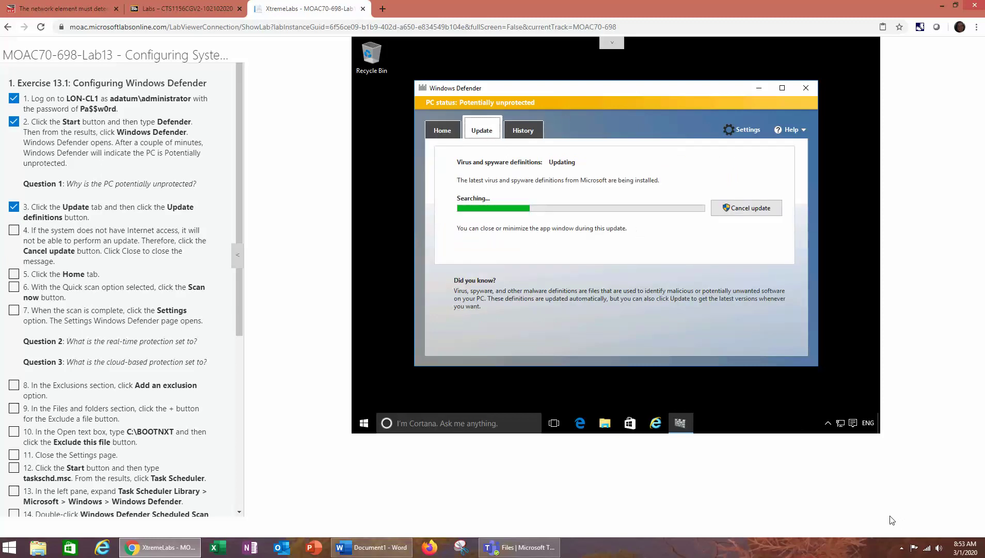
left_click(902, 547)
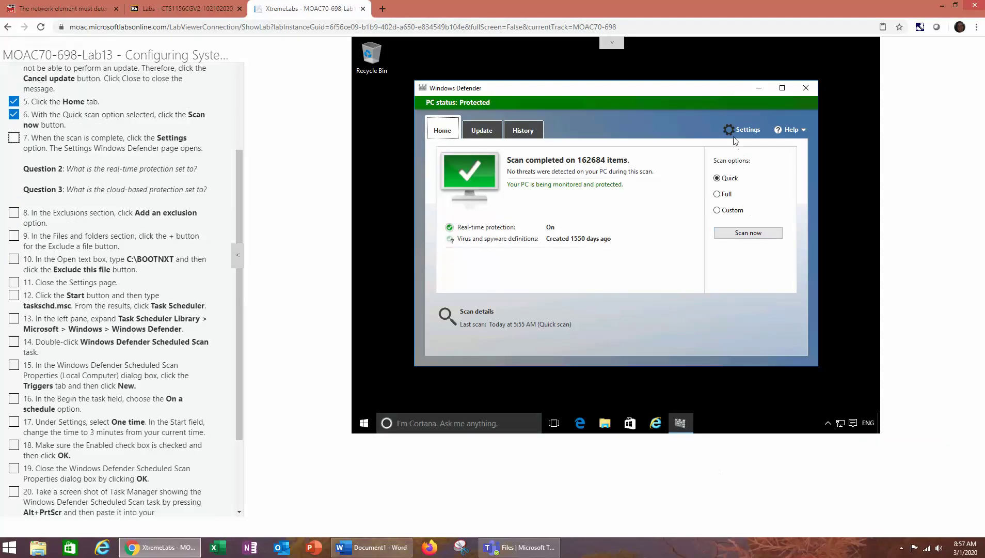
left_click(734, 137)
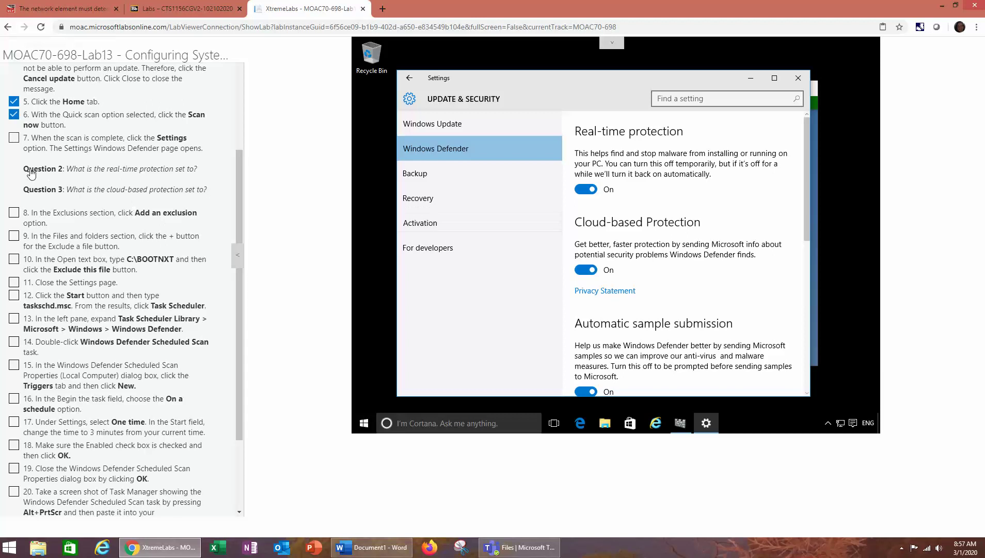
Select the Question 2 and Question 3 text, tick lab step 7, and scroll to Exclusions
left_click_drag(24, 170, 199, 175)
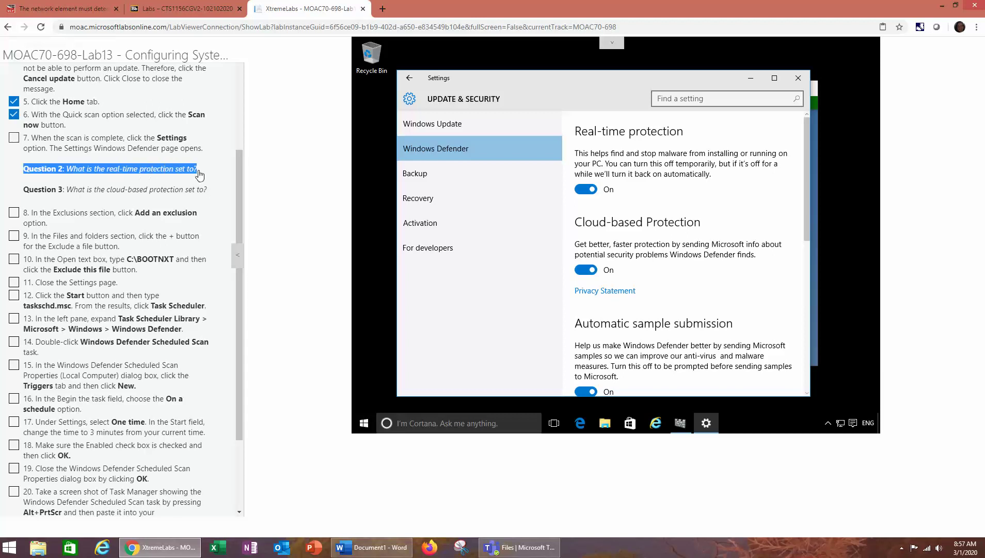
left_click_drag(17, 190, 219, 198)
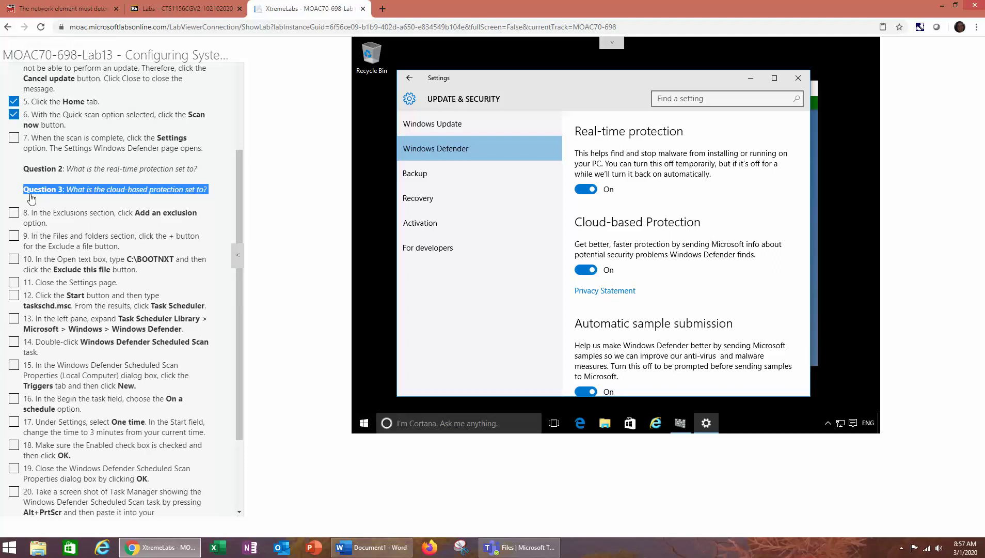
left_click(14, 138)
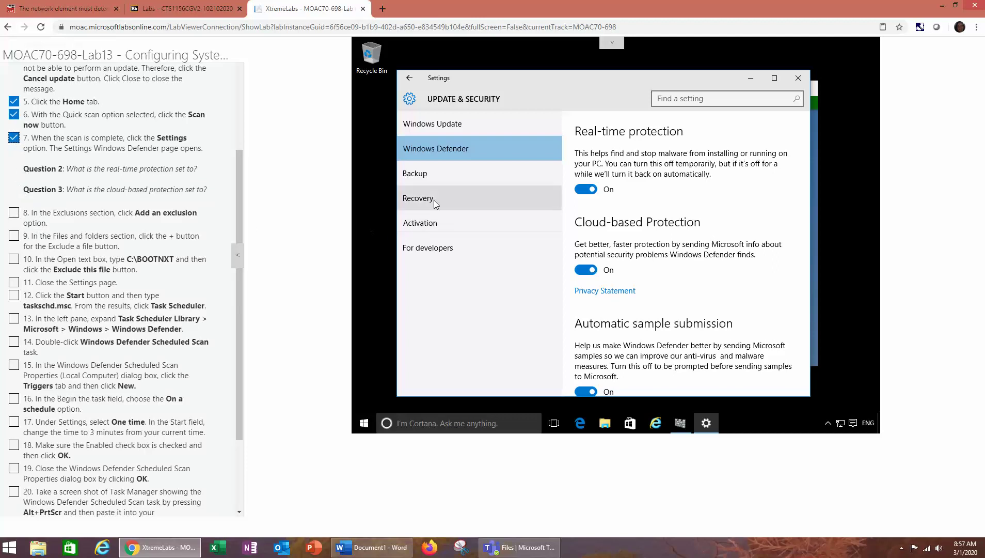
scroll(668, 232, "down", 3)
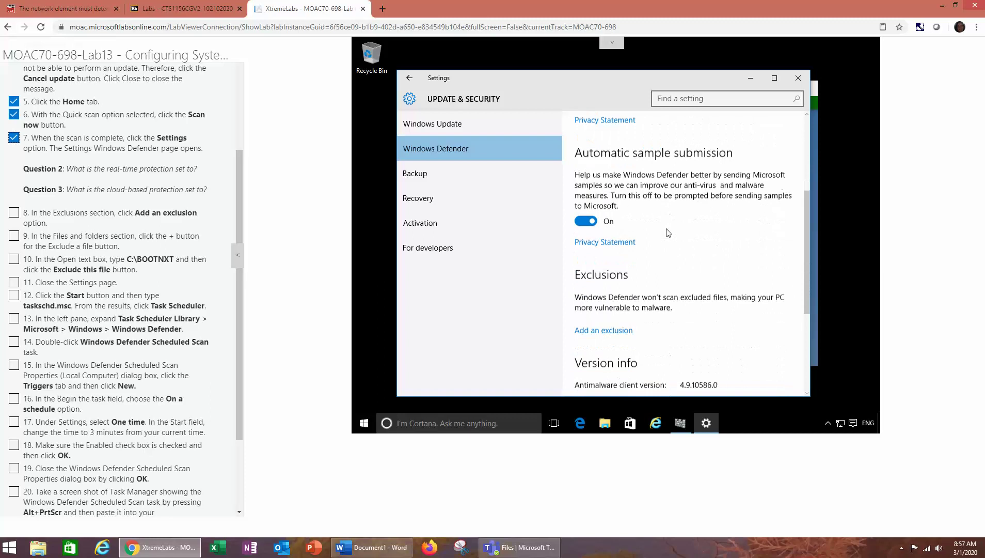
scroll(667, 232, "down", 3)
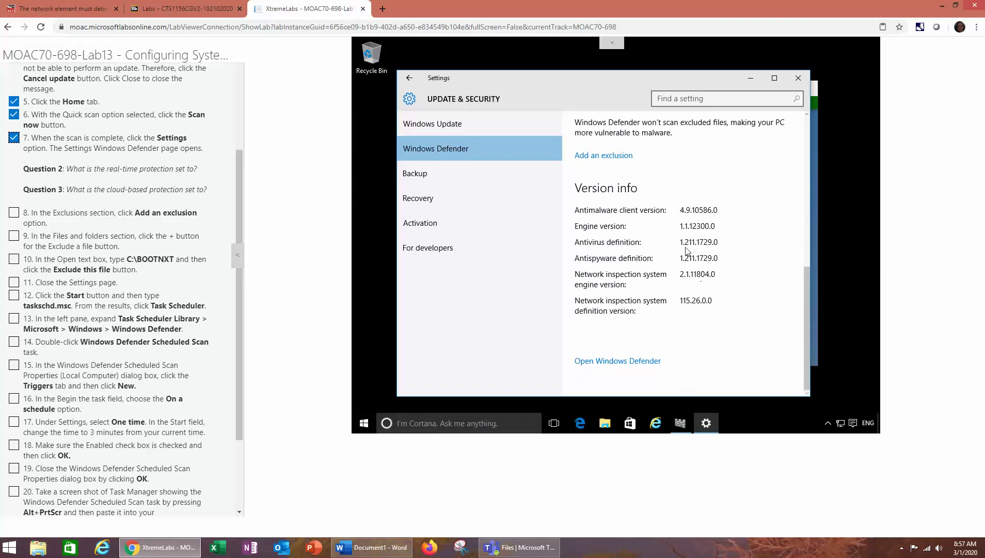
scroll(687, 251, "up", 2)
Exclude the file c:\bootnxt from Windows Defender scanning and tick lab steps 8–10
left_click(608, 240)
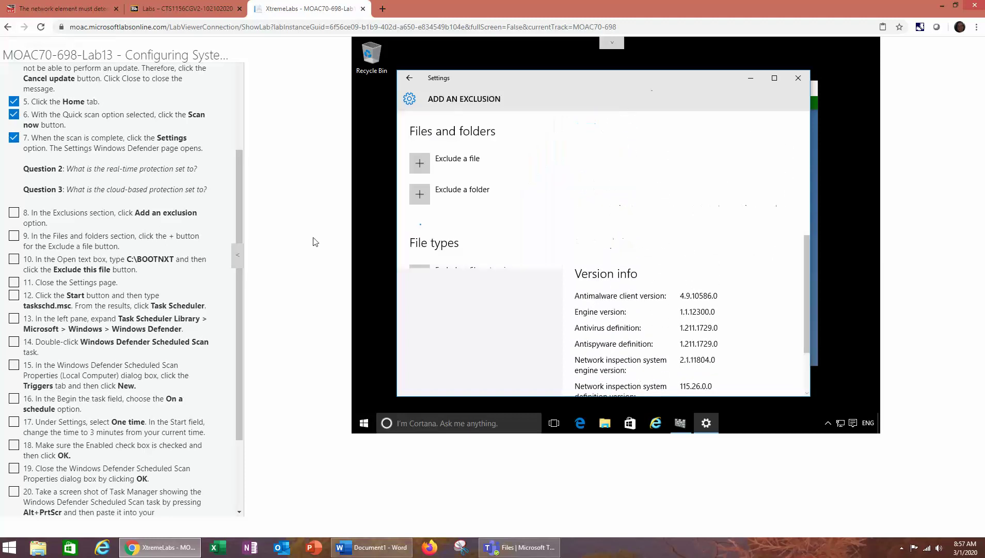
left_click(14, 213)
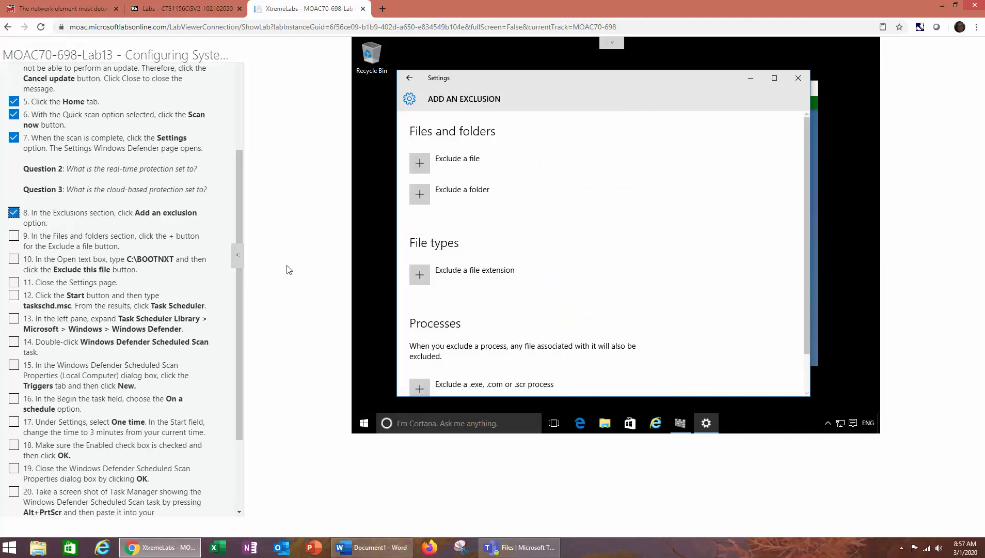
left_click(421, 163)
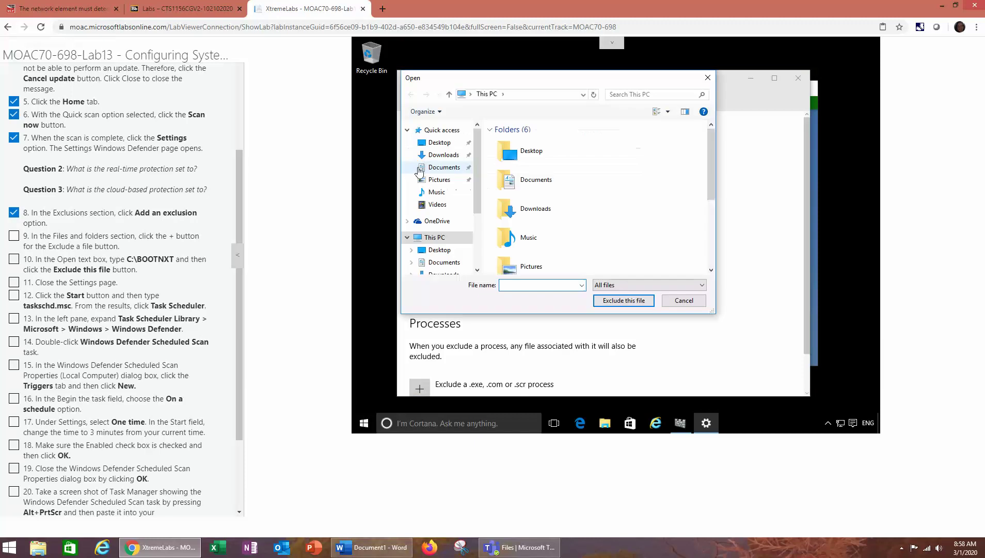
left_click(14, 235)
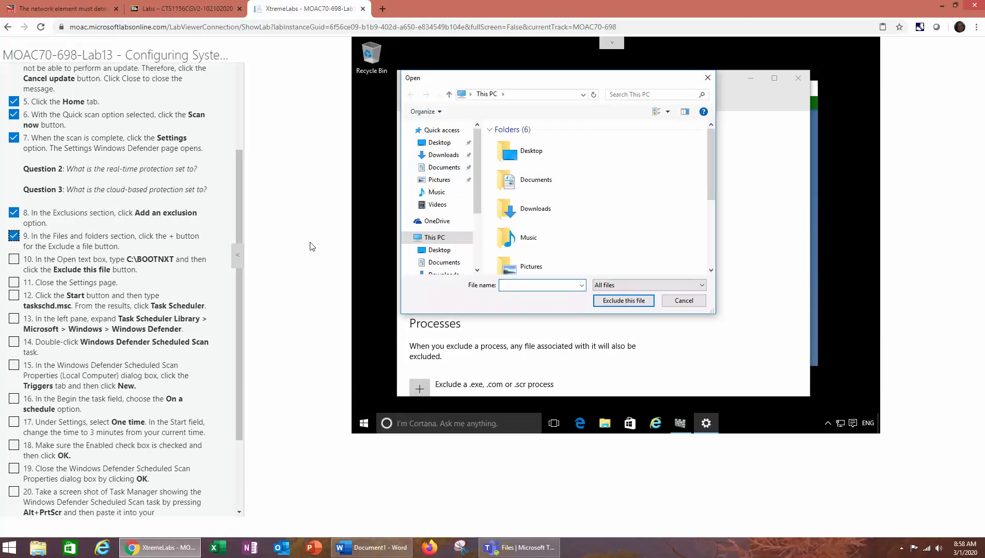
left_click(523, 286)
type("c:\\")
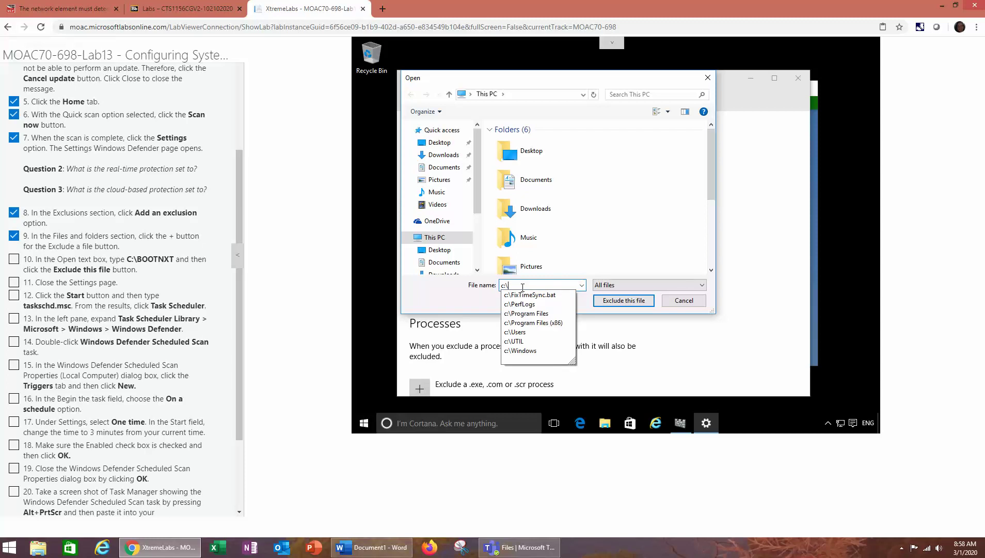
type("boot")
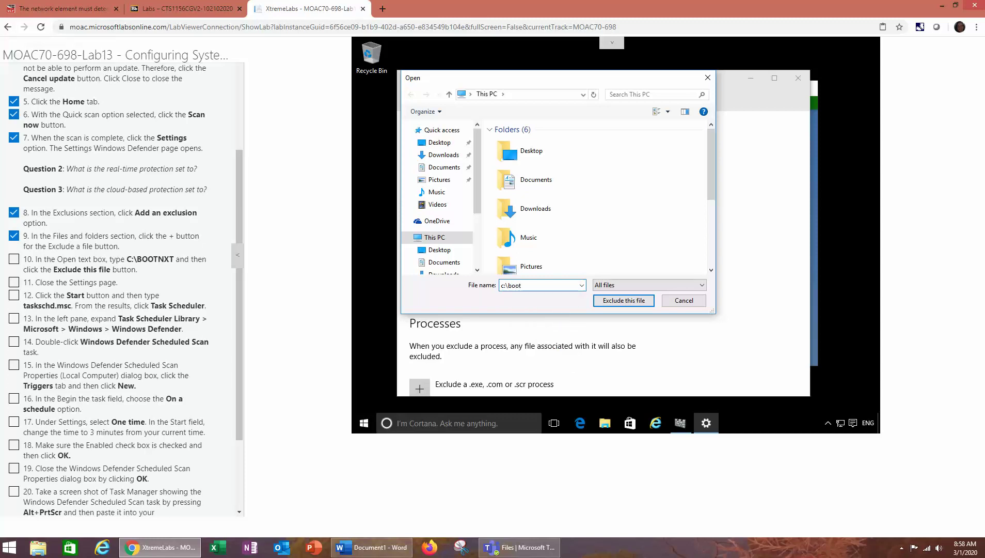
type("nxt")
left_click(622, 303)
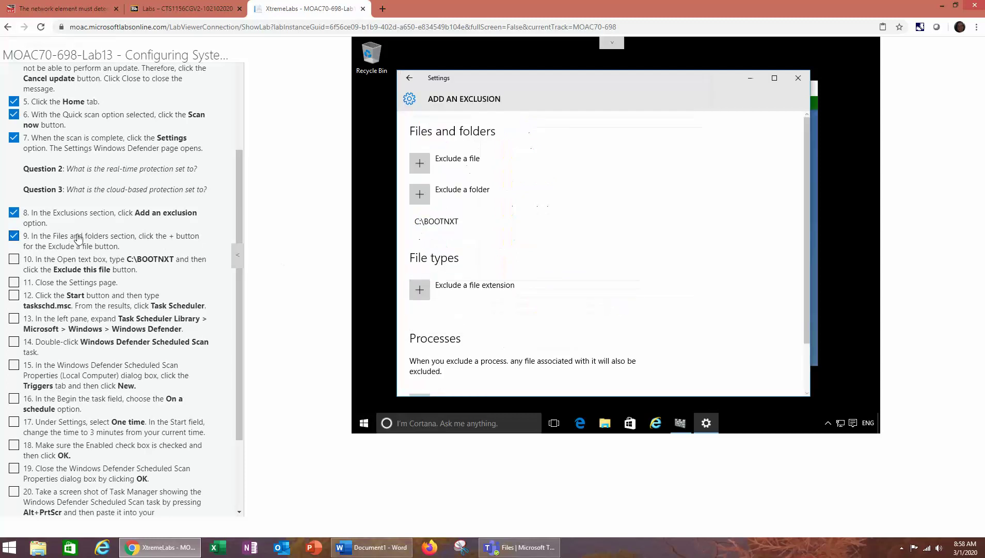
left_click(14, 259)
Close Settings, tick lab step 11, and launch Task Scheduler via a Start search for 'taskschd'
left_click(797, 78)
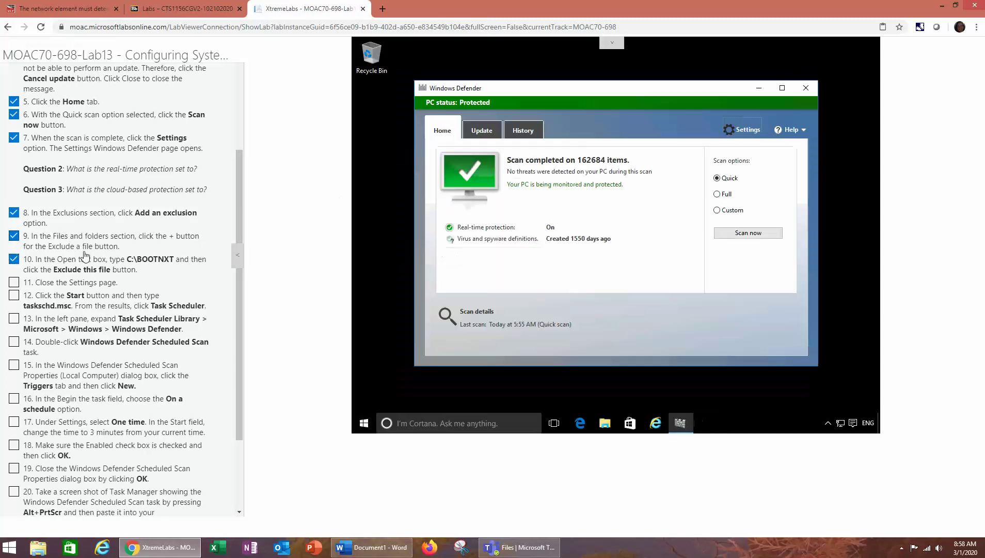
left_click(18, 283)
right_click(364, 423)
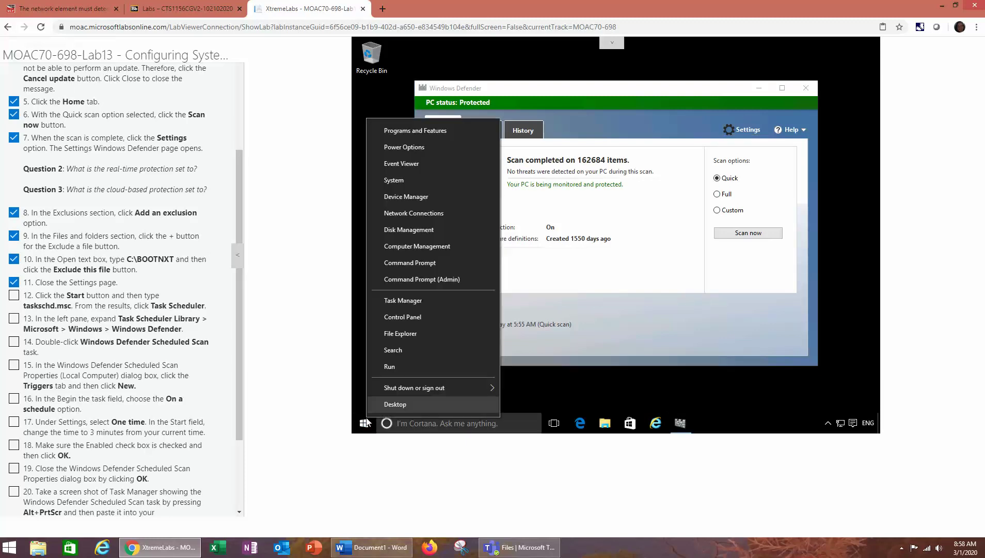
left_click(365, 423)
left_click(365, 423)
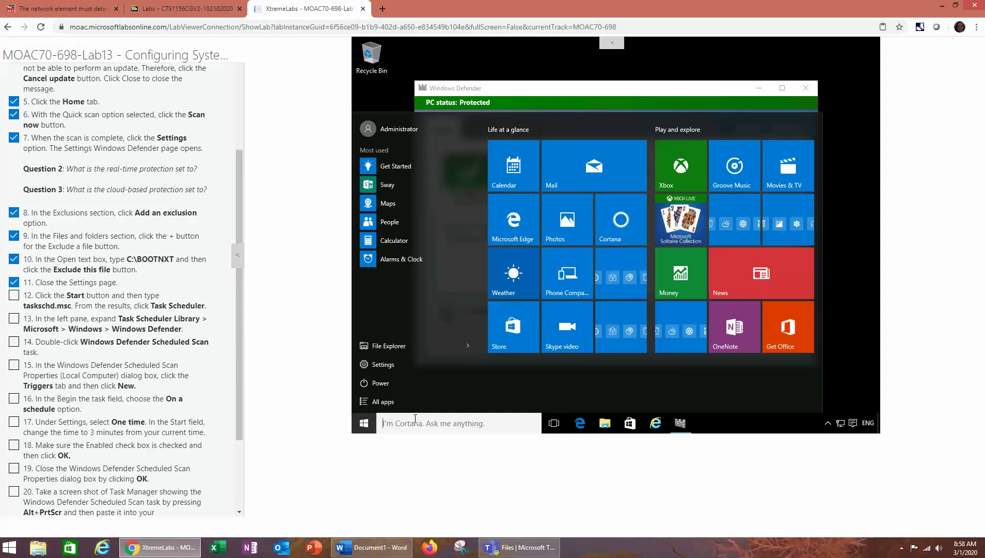
type("task")
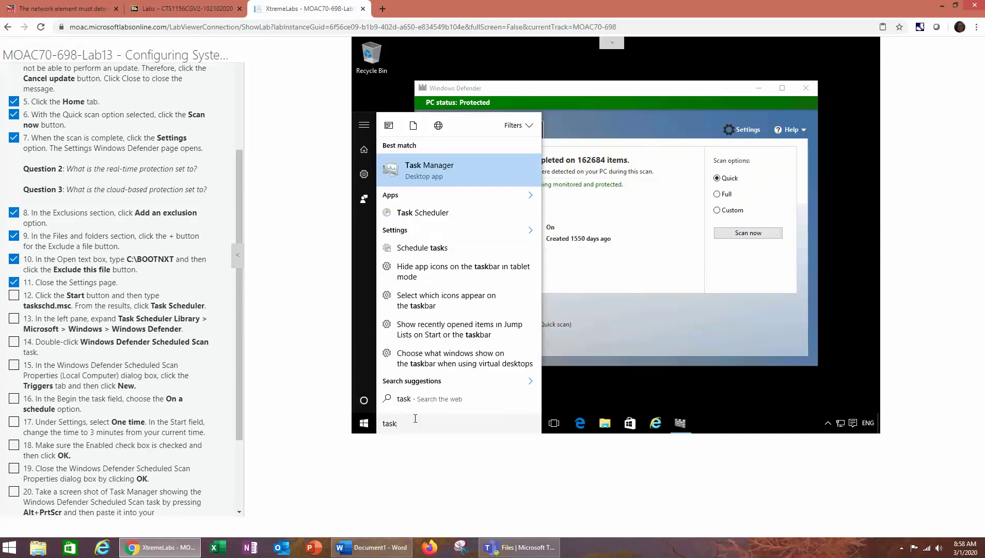
type("sched")
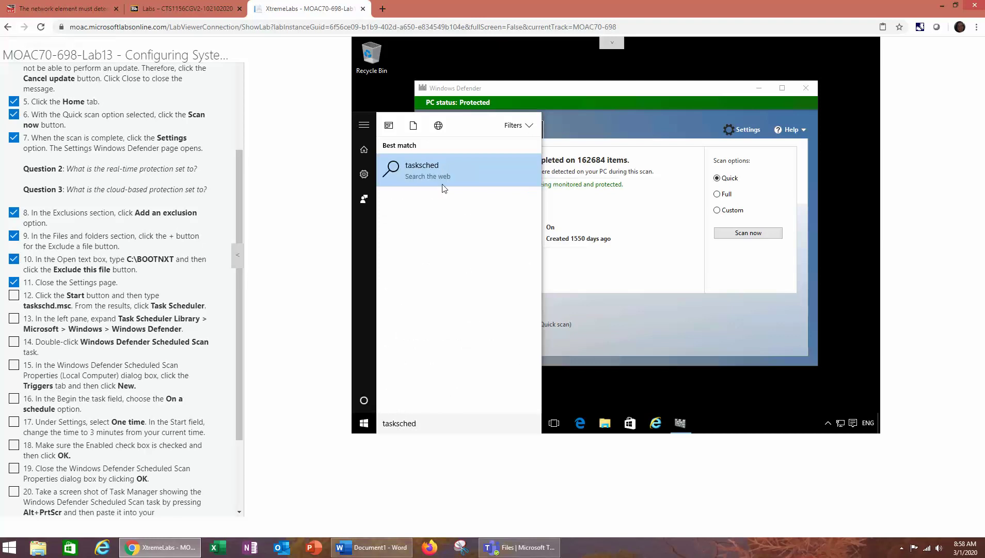
key("BackSpace")
key("BackSpace")
key("BackSpace")
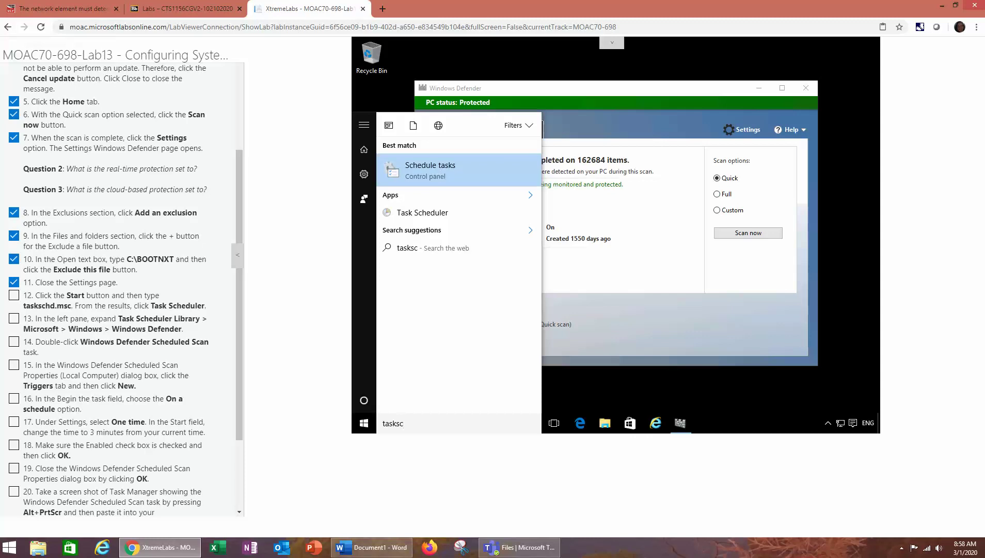
left_click(439, 172)
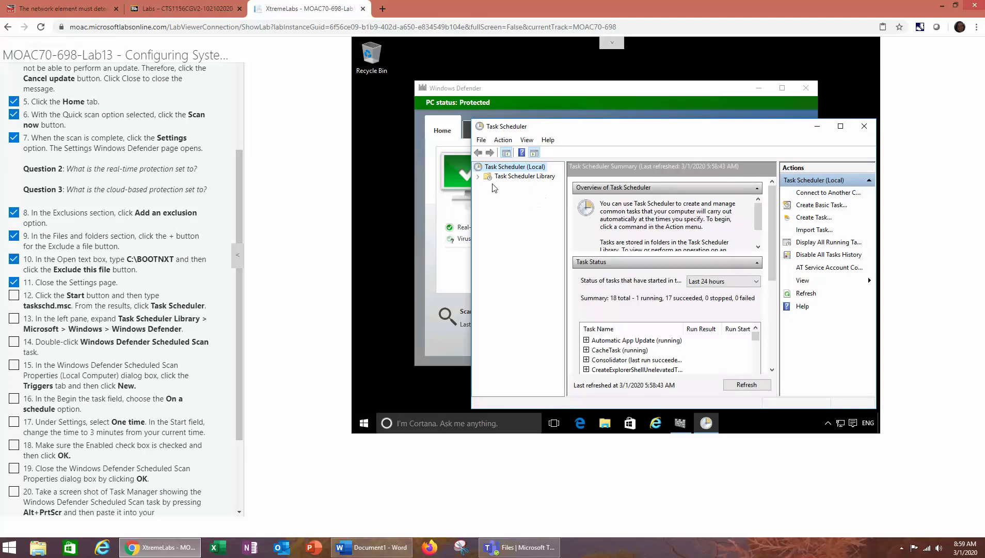
Enlarge Task Scheduler and browse Library > Microsoft > Windows to the Windows Defender folder
left_click(478, 177)
left_click(489, 186)
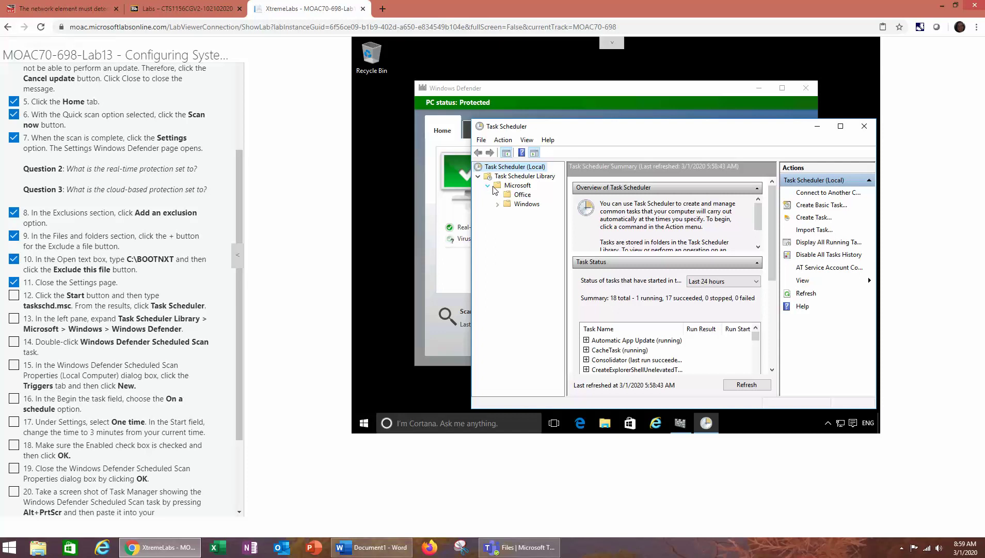
left_click(497, 205)
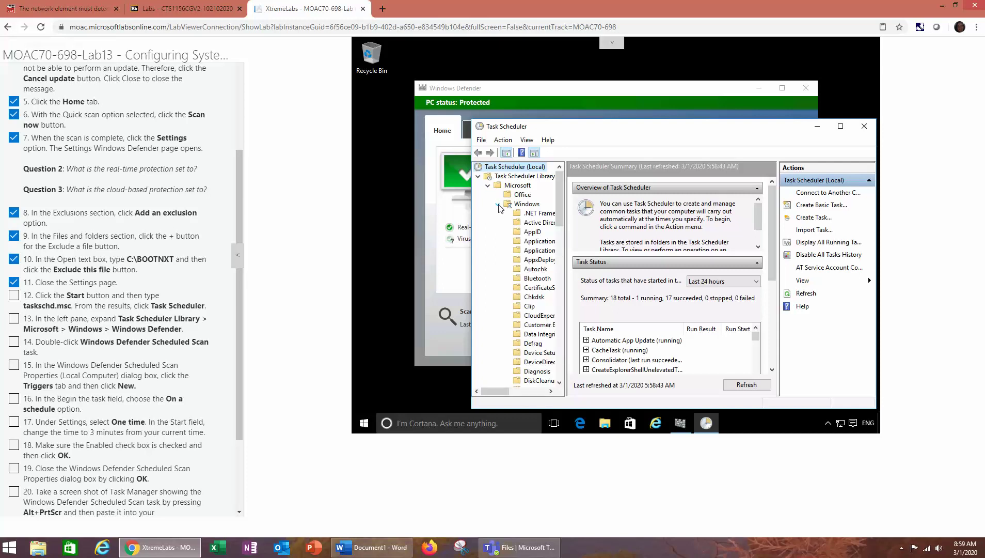
scroll(509, 253, "down", 10)
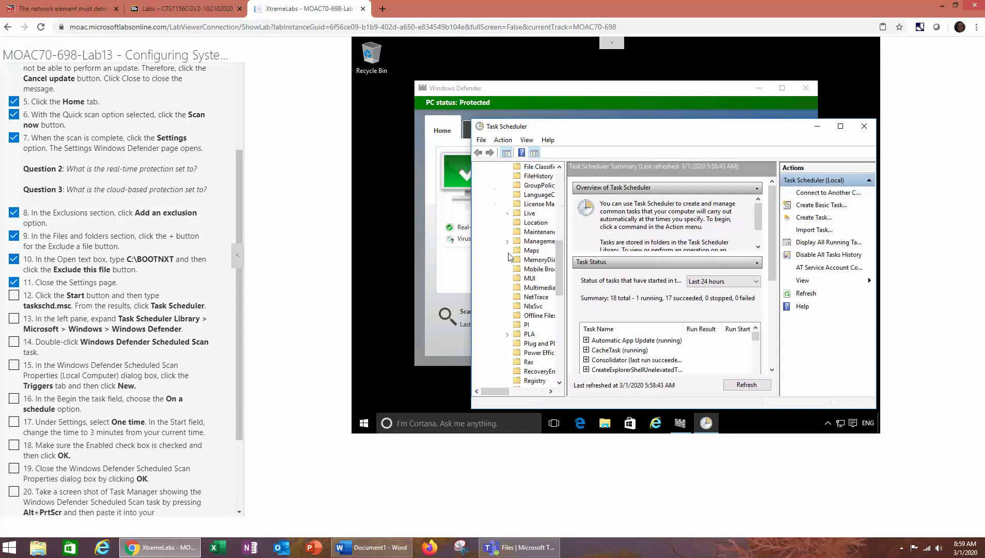
left_click_drag(779, 131, 710, 88)
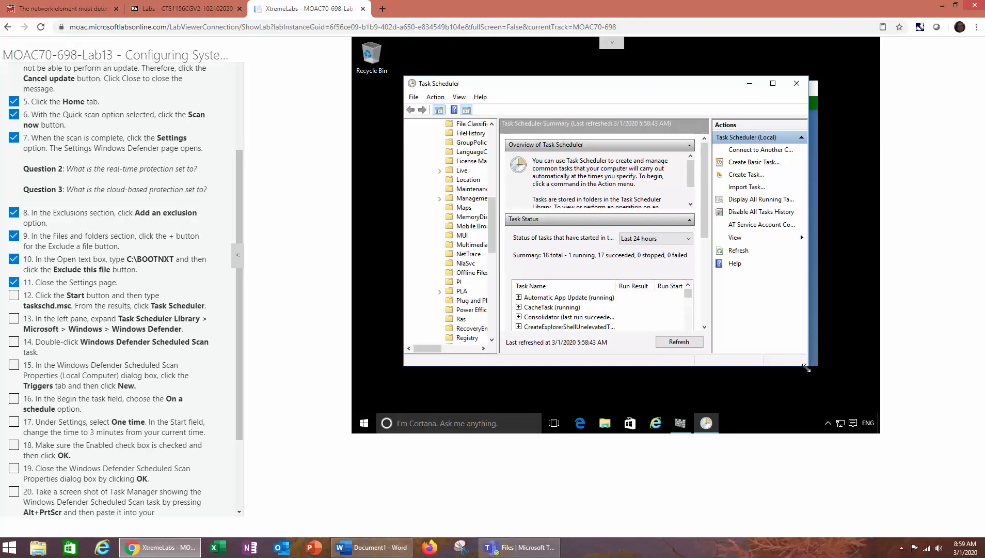
left_click_drag(806, 368, 857, 399)
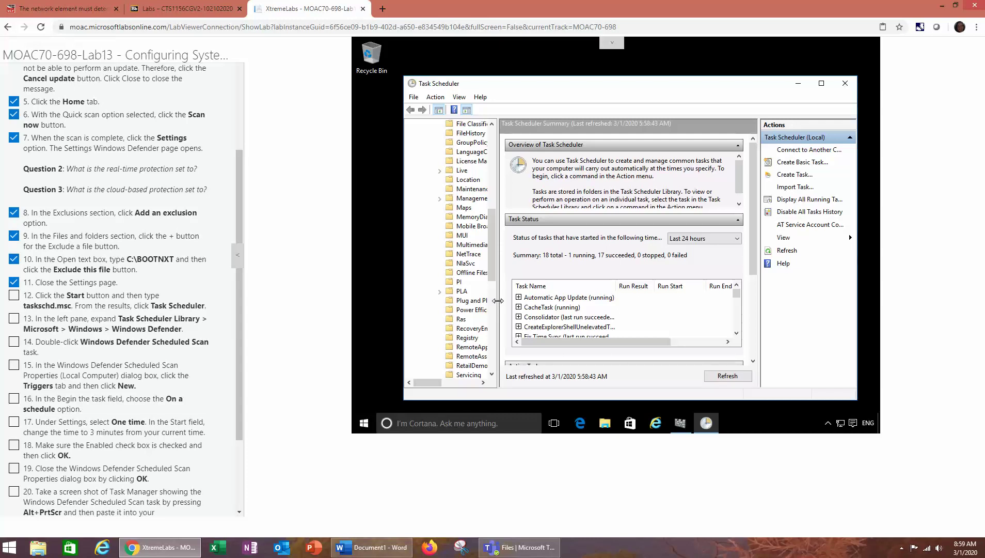
left_click_drag(498, 301, 537, 299)
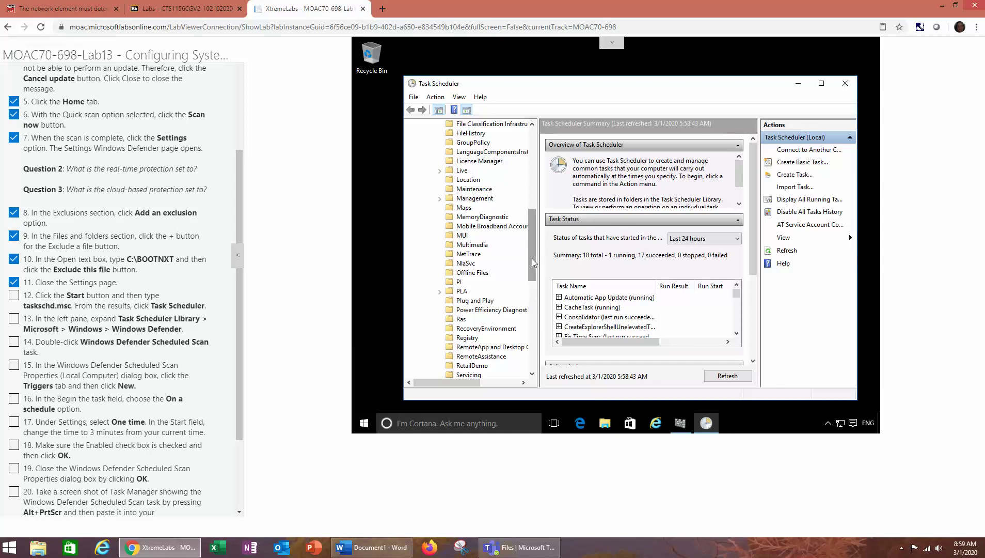
left_click_drag(532, 283, 525, 354)
left_click(490, 264)
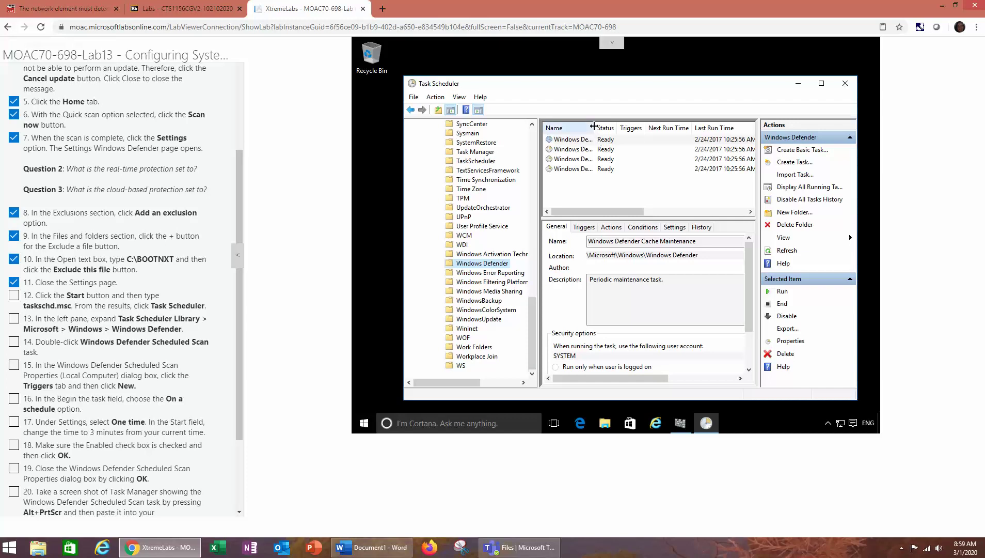
Open the Windows Defender Scheduled Scan properties on its empty Triggers tab, ticking lab steps 12–14
left_click_drag(595, 127, 664, 140)
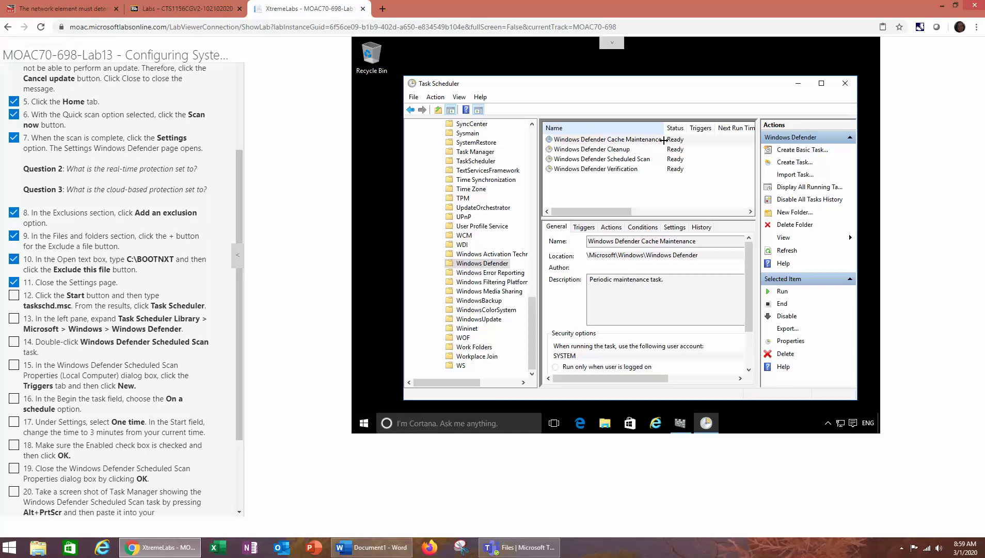
left_click(664, 143)
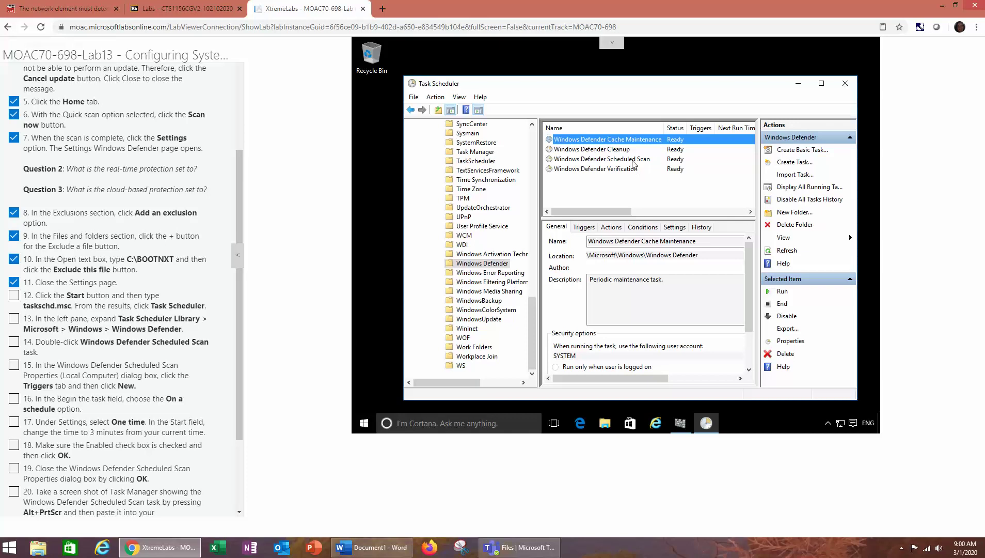
left_click(633, 161)
double_click(633, 161)
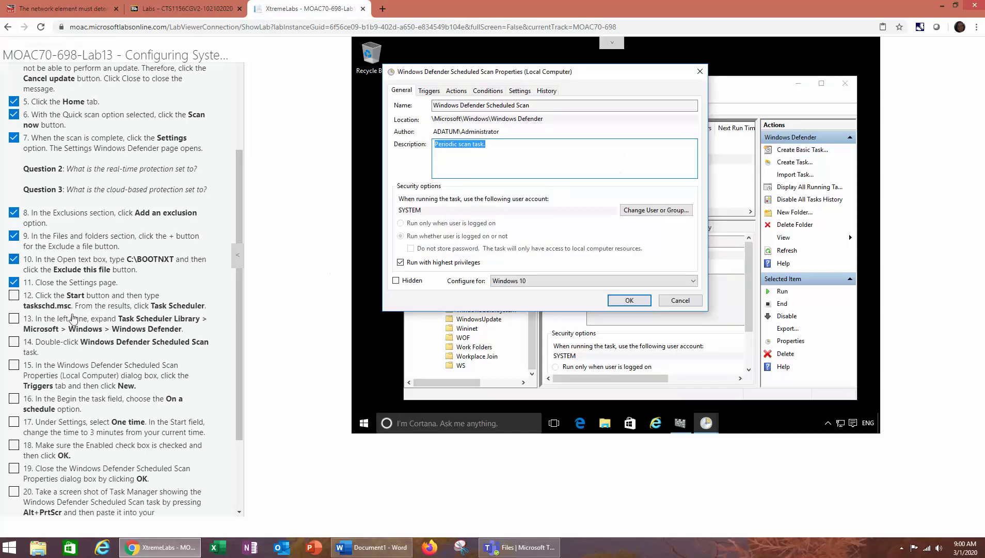
left_click(14, 319)
left_click(14, 342)
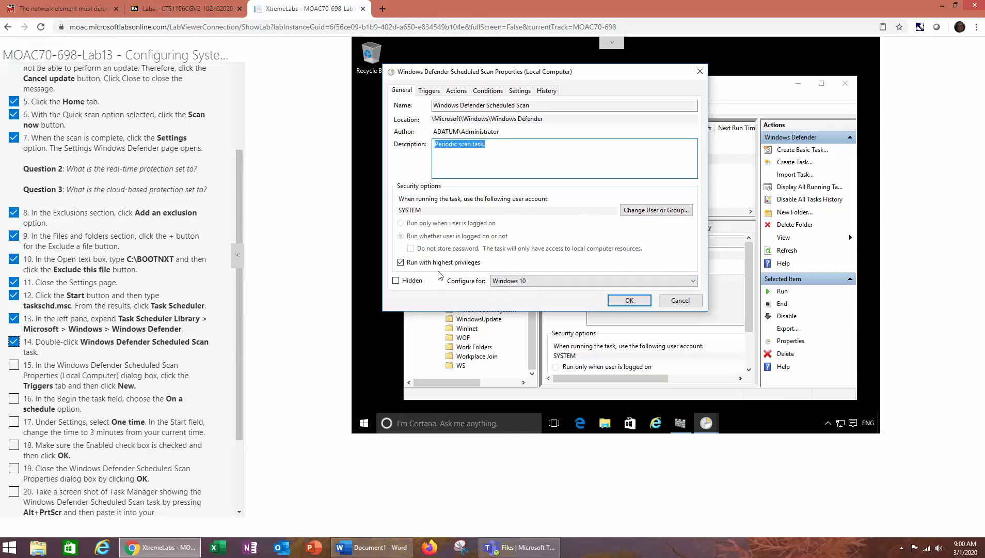
left_click(438, 92)
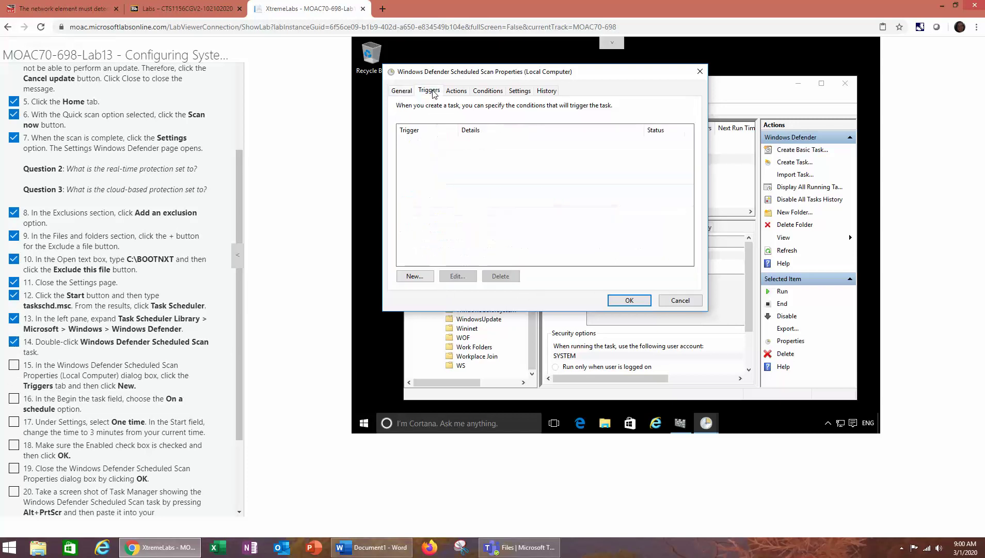
Add a one-time scheduled trigger at 6:03 AM on 3/1/2020 and save, ticking lab step 15
left_click(415, 275)
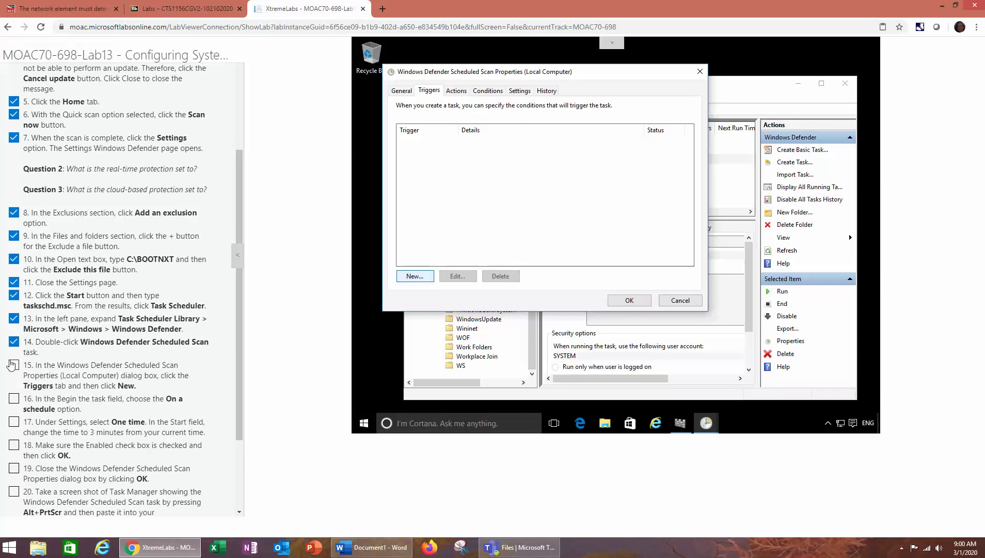
left_click(14, 365)
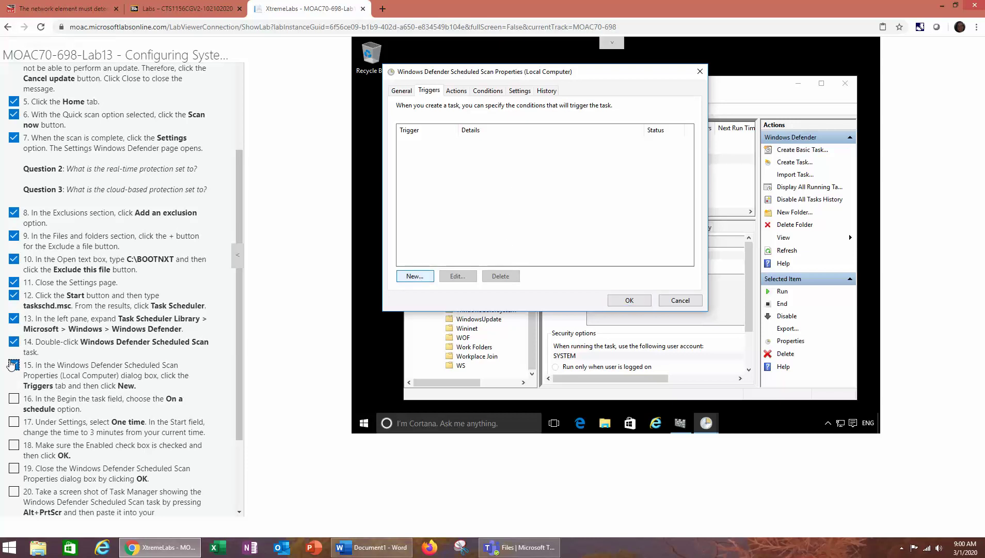
left_click(411, 278)
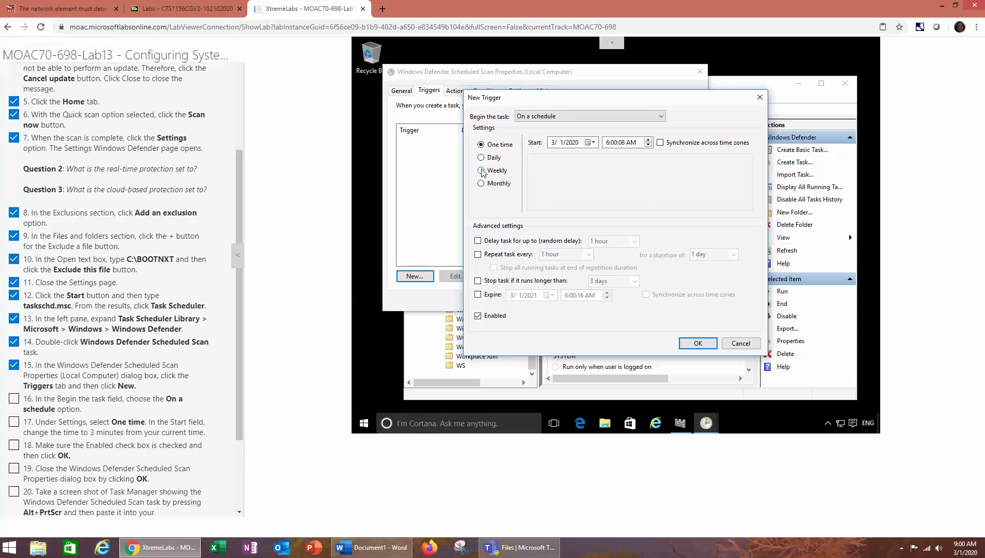
left_click(541, 117)
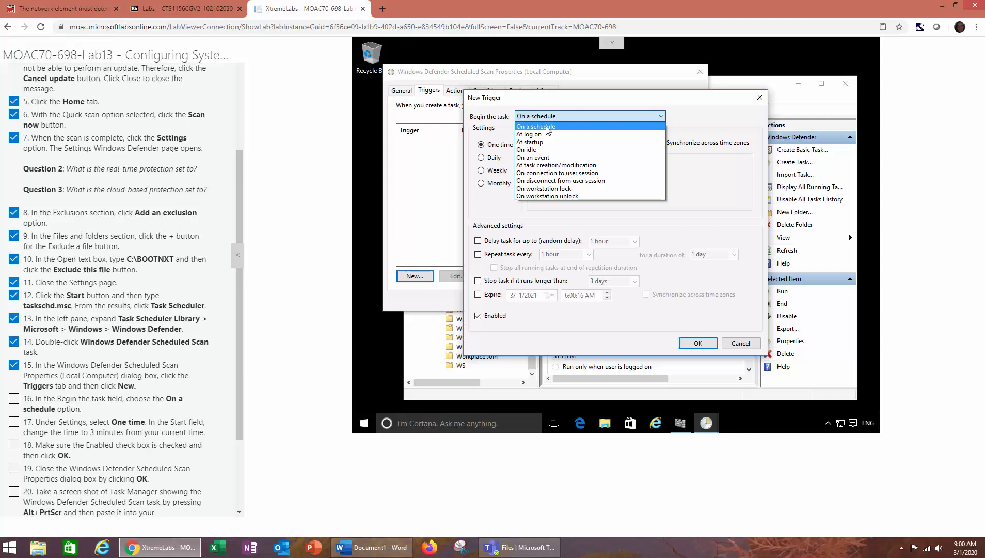
left_click(547, 127)
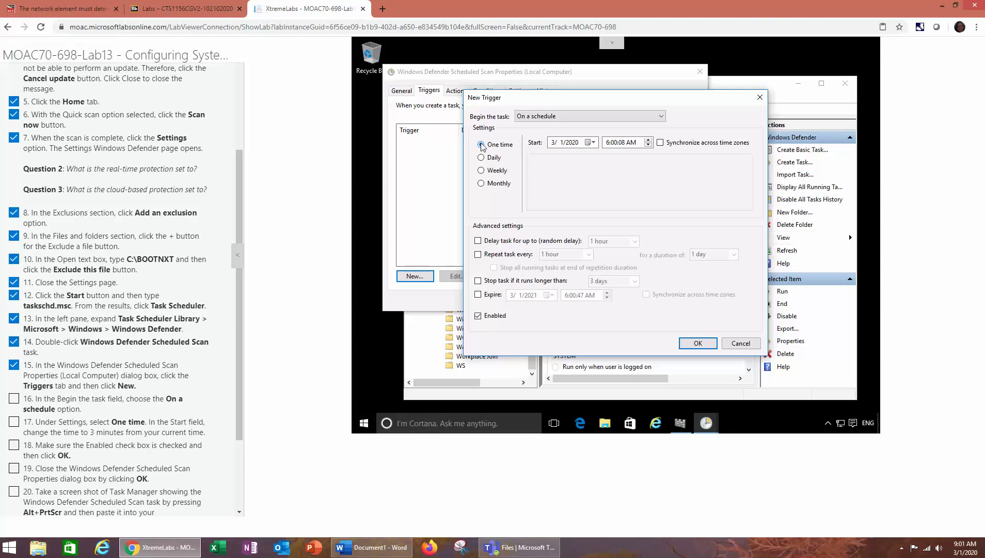
left_click(481, 145)
left_click(649, 142)
left_click(614, 144)
left_click(695, 343)
left_click(629, 300)
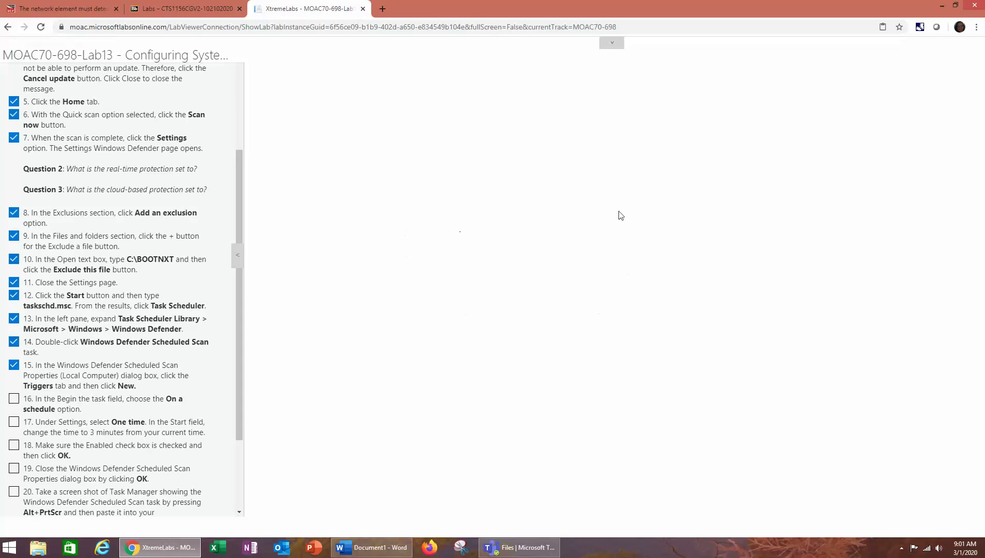
Expand the lab header and try switching to LON-DC1, then back to LON-CL1
left_click(615, 47)
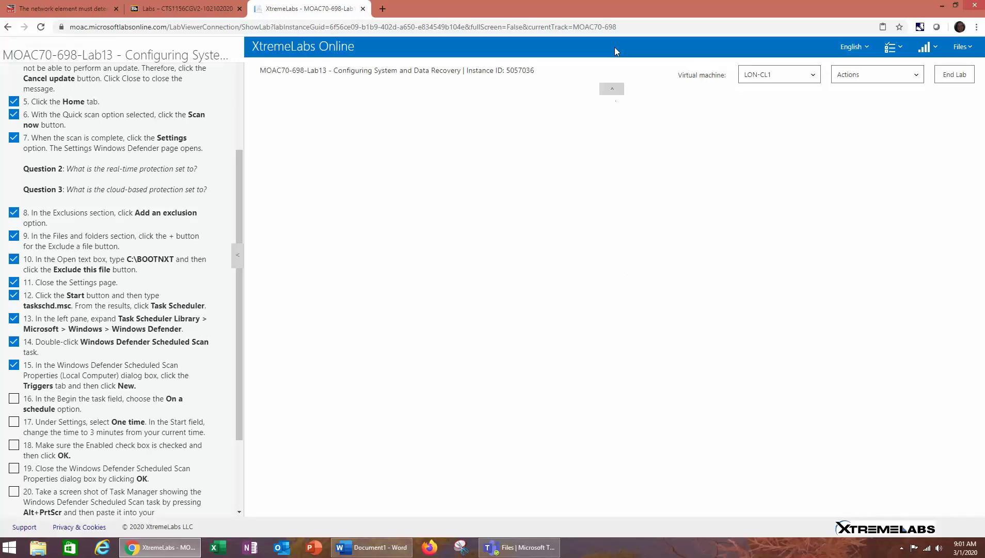
left_click(612, 92)
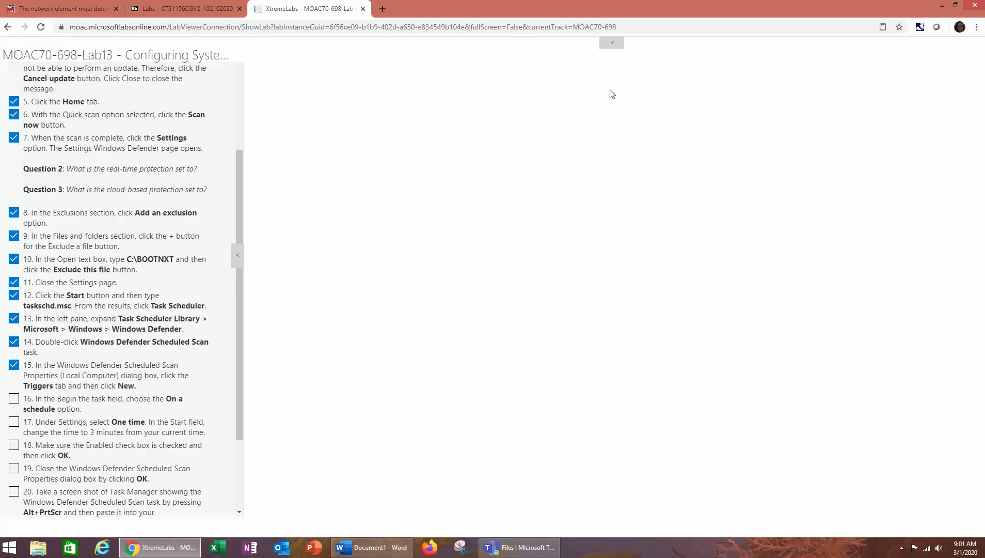
left_click(614, 47)
left_click(794, 84)
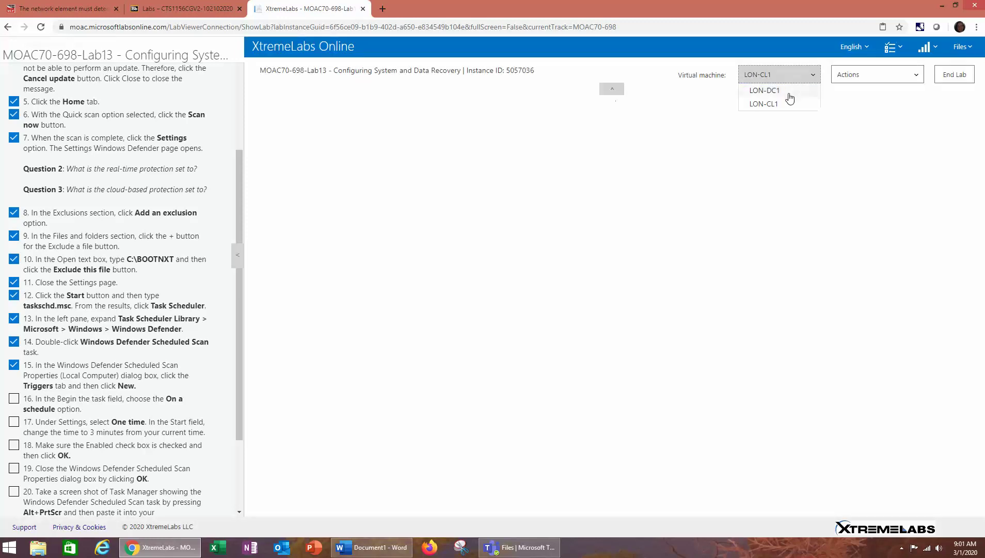
left_click(785, 91)
left_click(790, 80)
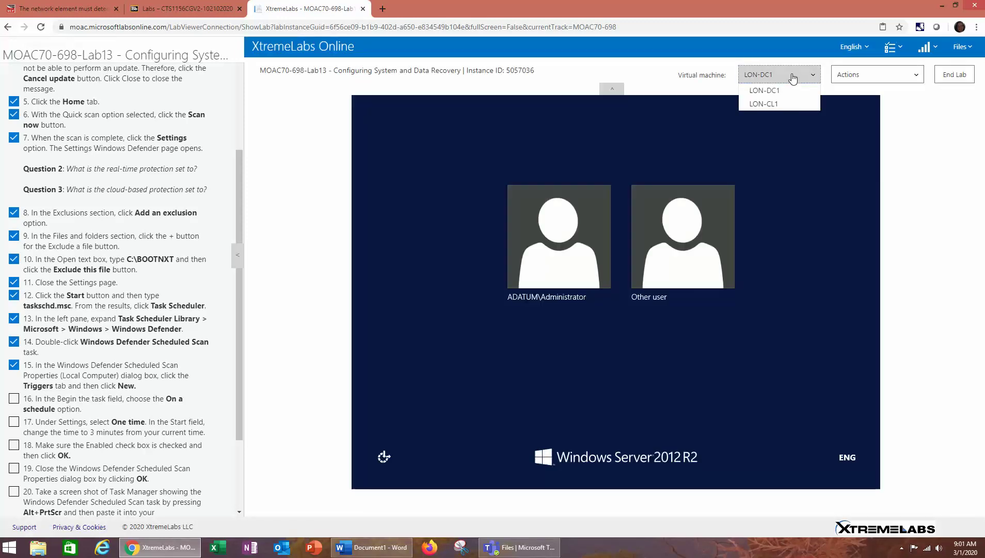
left_click(783, 104)
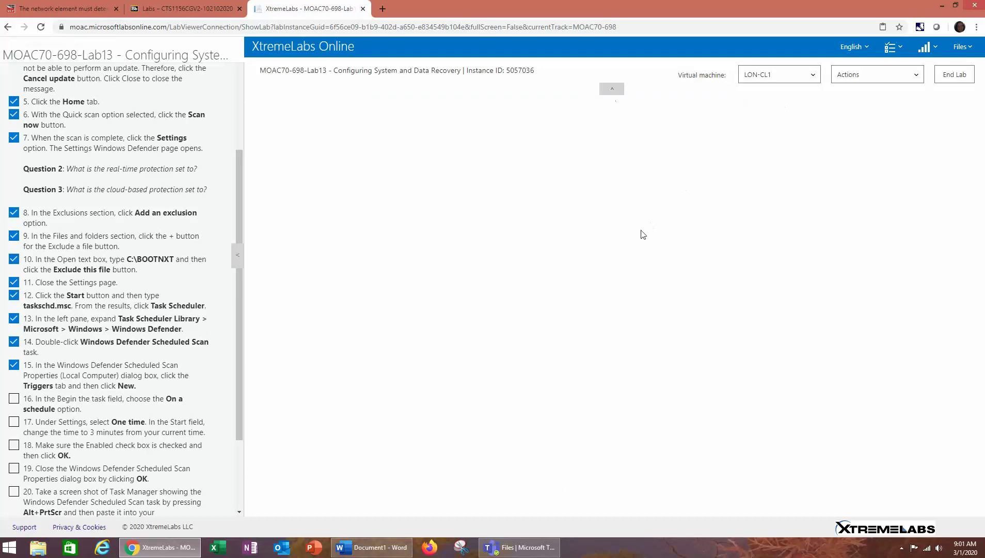
Switch the lab view to the LON-DC1 virtual machine from the Virtual machine list
left_click(612, 89)
left_click(612, 42)
scroll(122, 457, "down", 1)
scroll(124, 461, "down", 1)
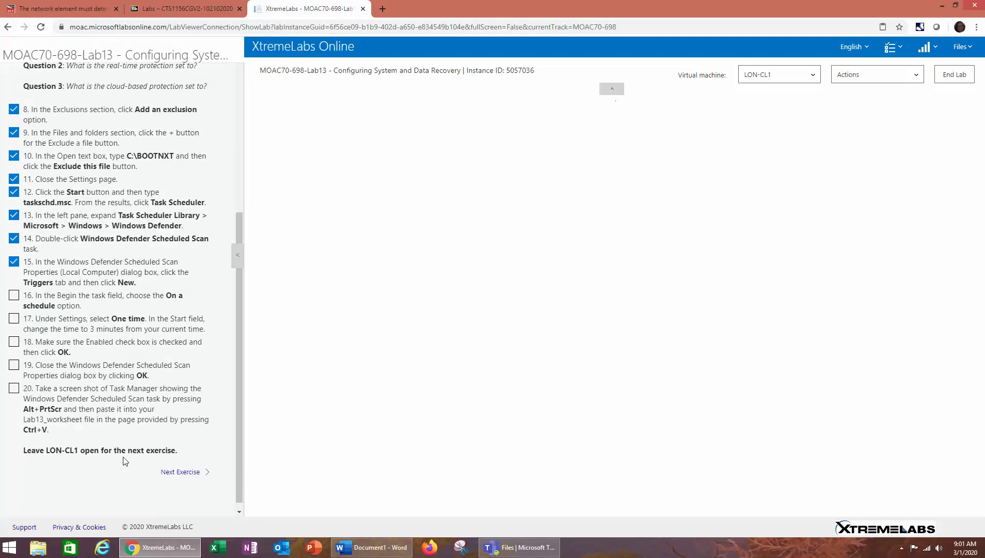
scroll(124, 460, "up", 1)
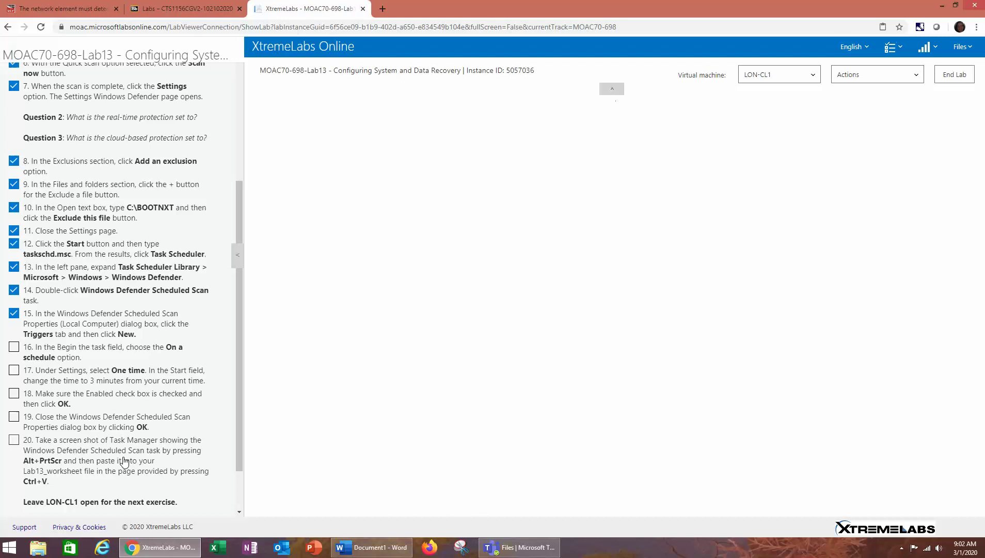
left_click(757, 80)
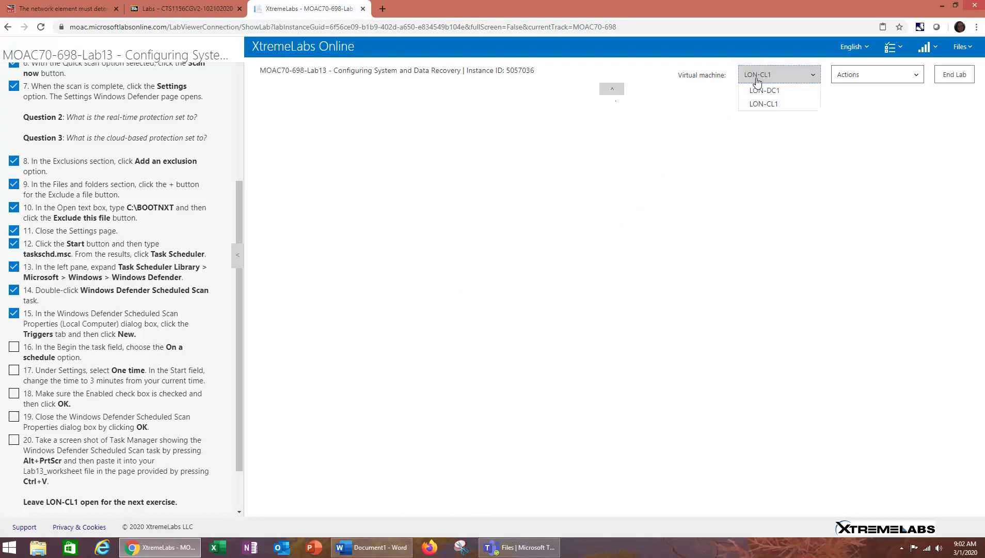
left_click(758, 91)
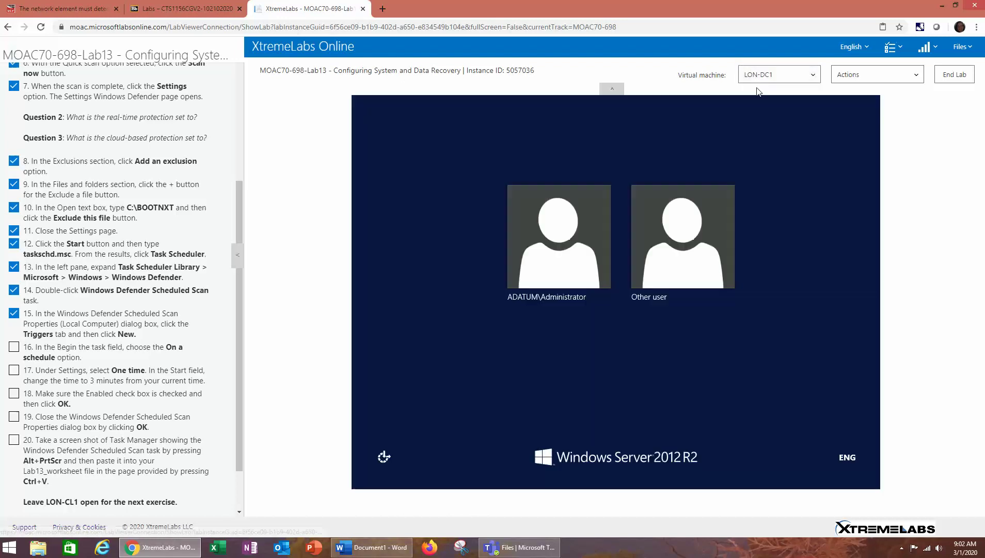
Sign in to LON-DC1 as Administrator with the account password and minimize Server Manager
left_click(560, 257)
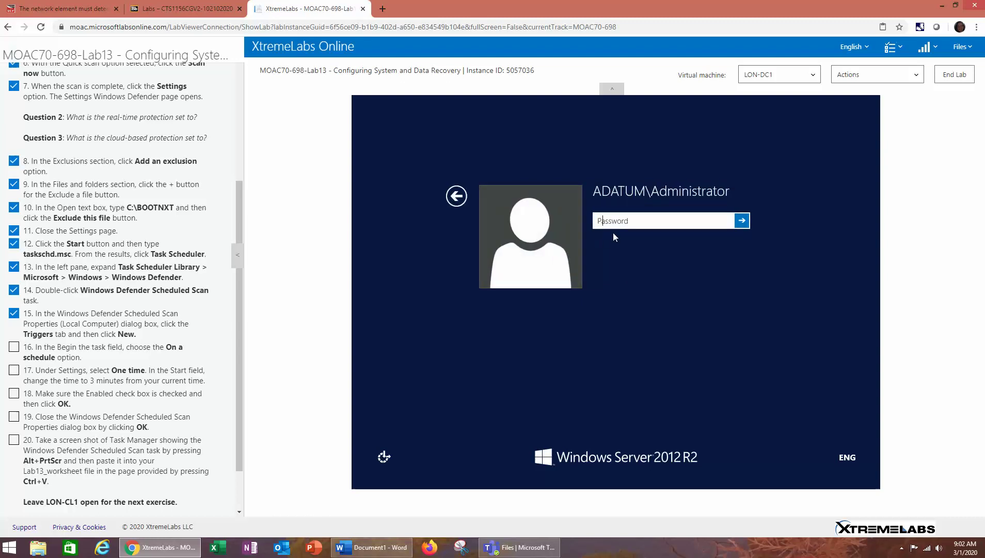
type("Pa$$w0rd")
key("Return")
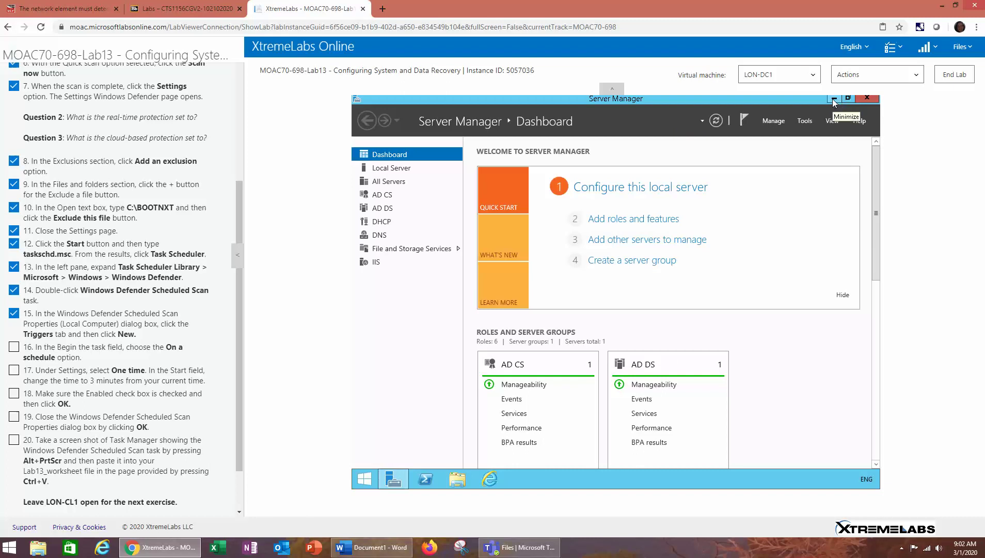
left_click(834, 99)
Switch back to LON-CL1 and send it Ctrl+Alt+Delete from the Actions menu
left_click(789, 83)
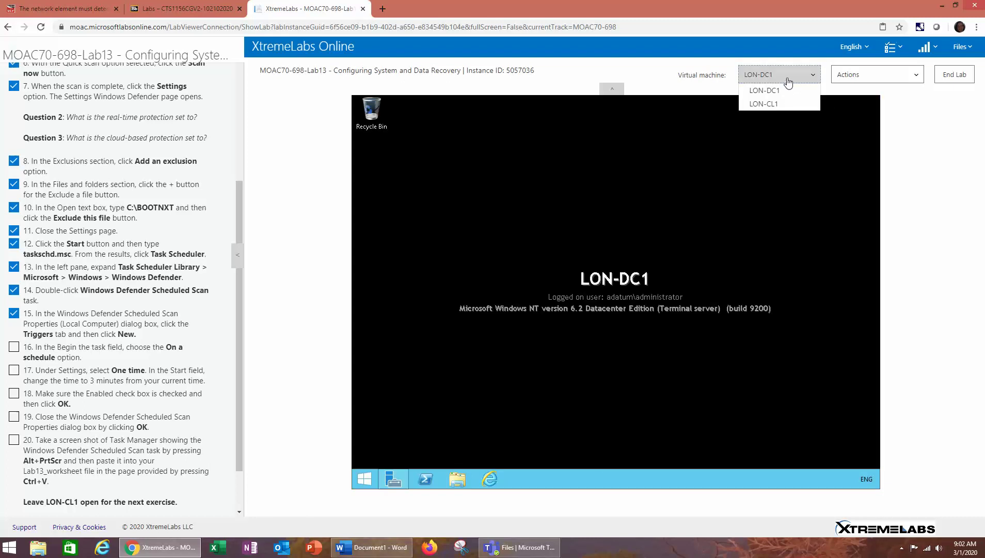
left_click(787, 105)
left_click(879, 80)
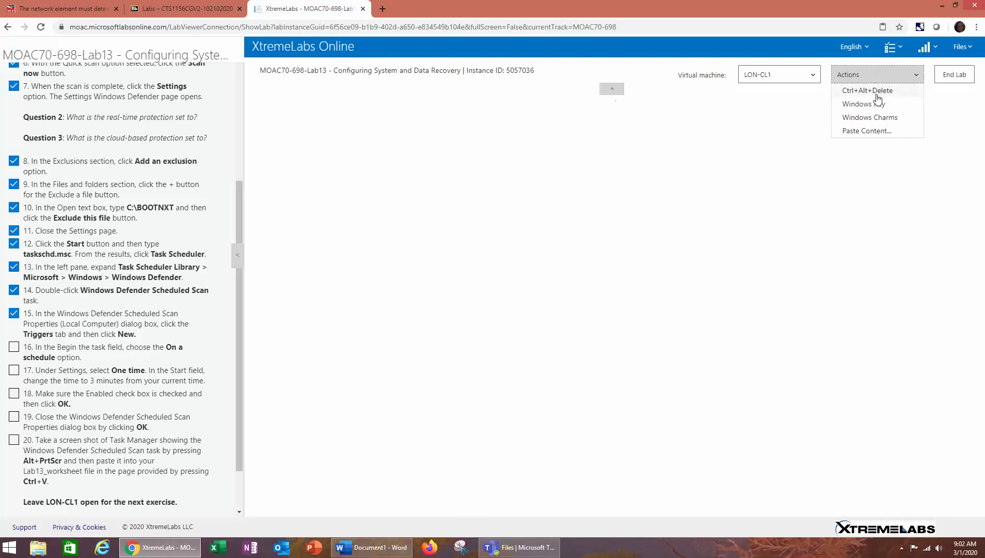
left_click(879, 97)
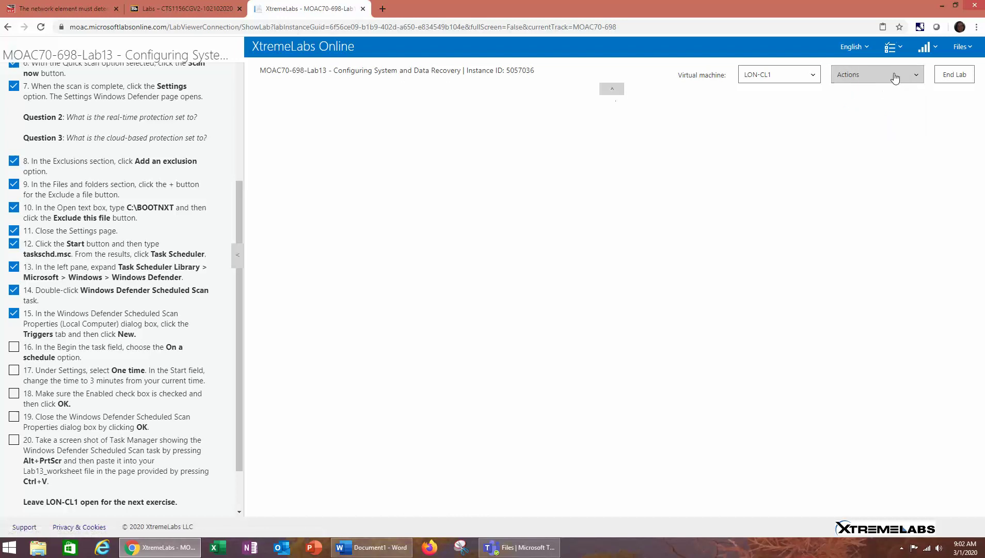